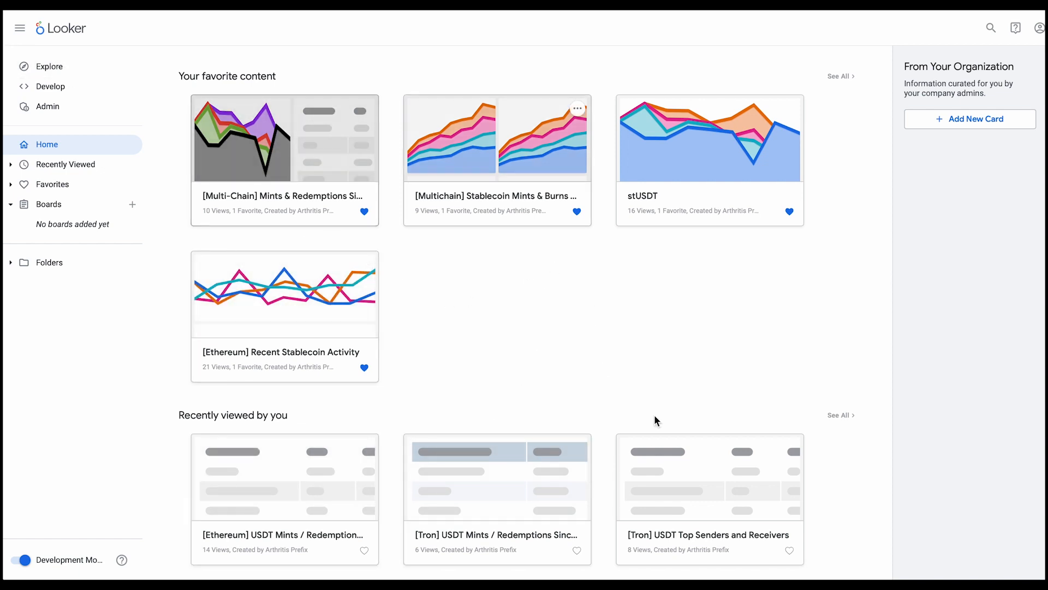
# Open the Ethereum Explore from the Blockchains group and look through the fields of its Transactions view
pyautogui.click(48, 68)
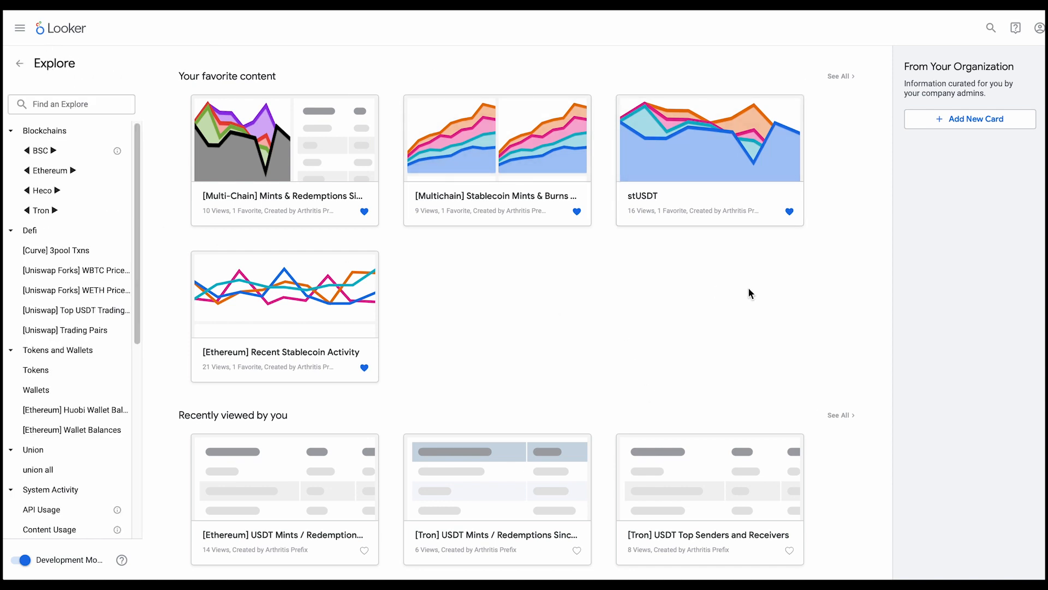
pyautogui.click(58, 156)
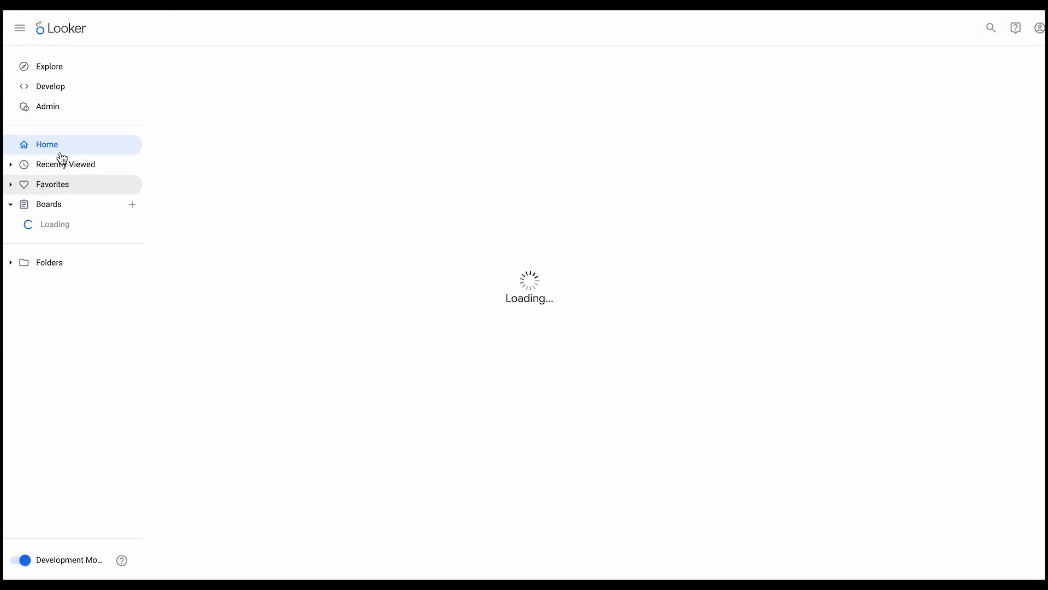
pyautogui.click(47, 65)
pyautogui.click(67, 169)
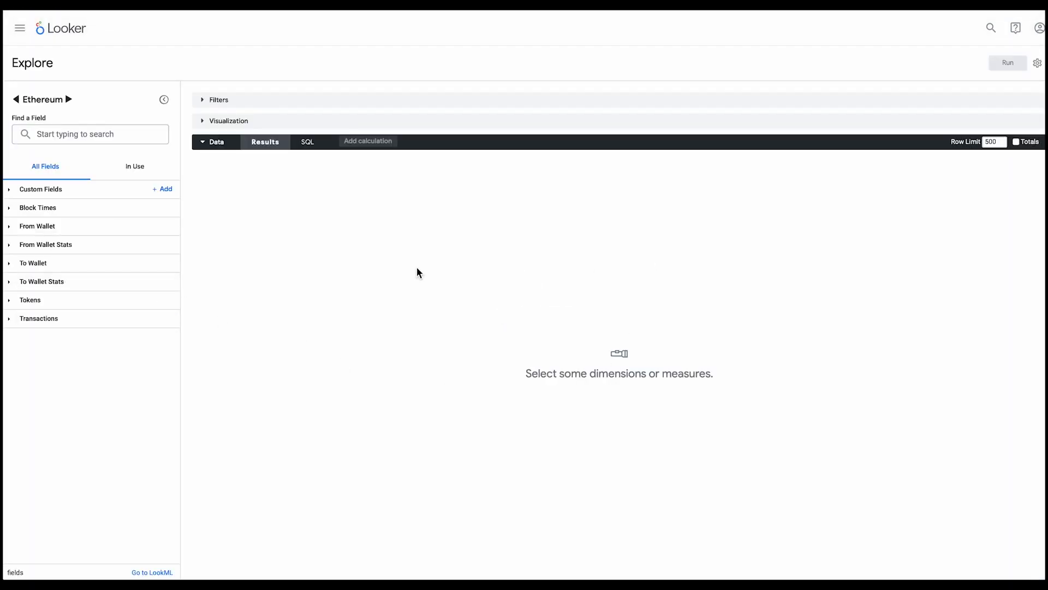
pyautogui.click(13, 320)
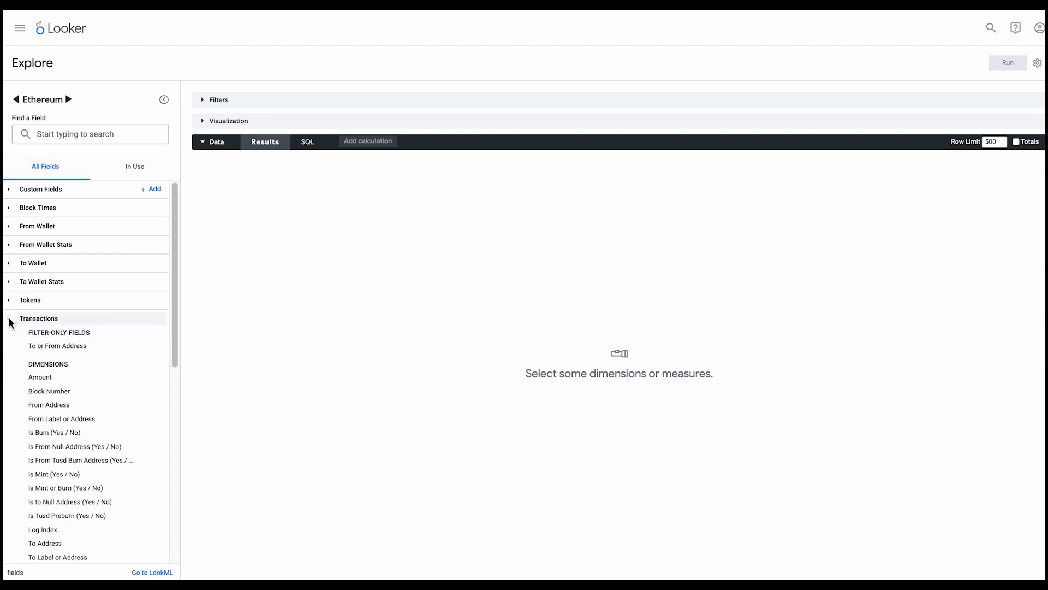
pyautogui.scroll(-10, 109, 415)
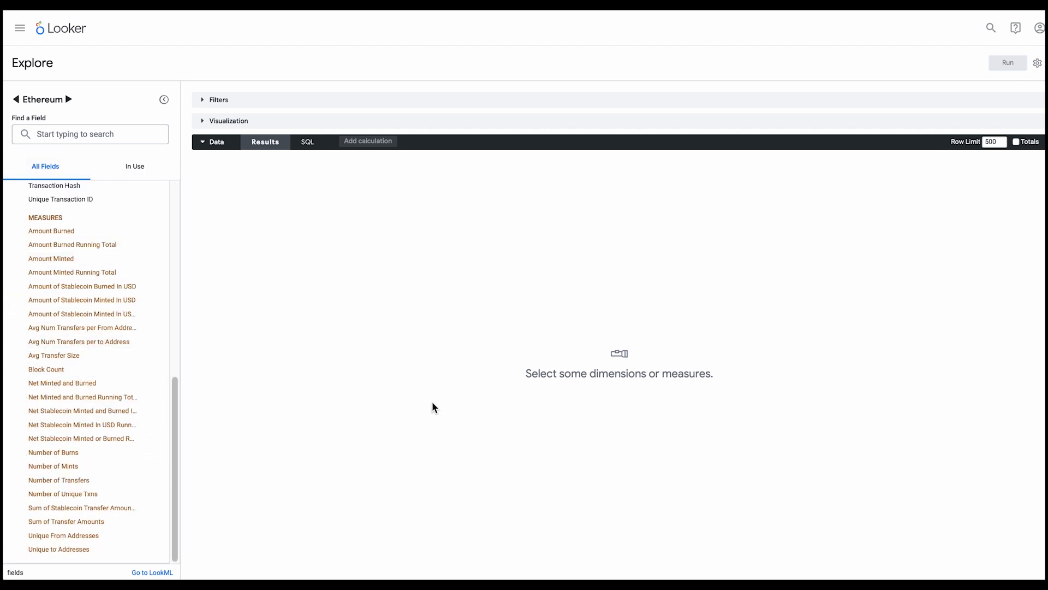
pyautogui.scroll(10, 81, 244)
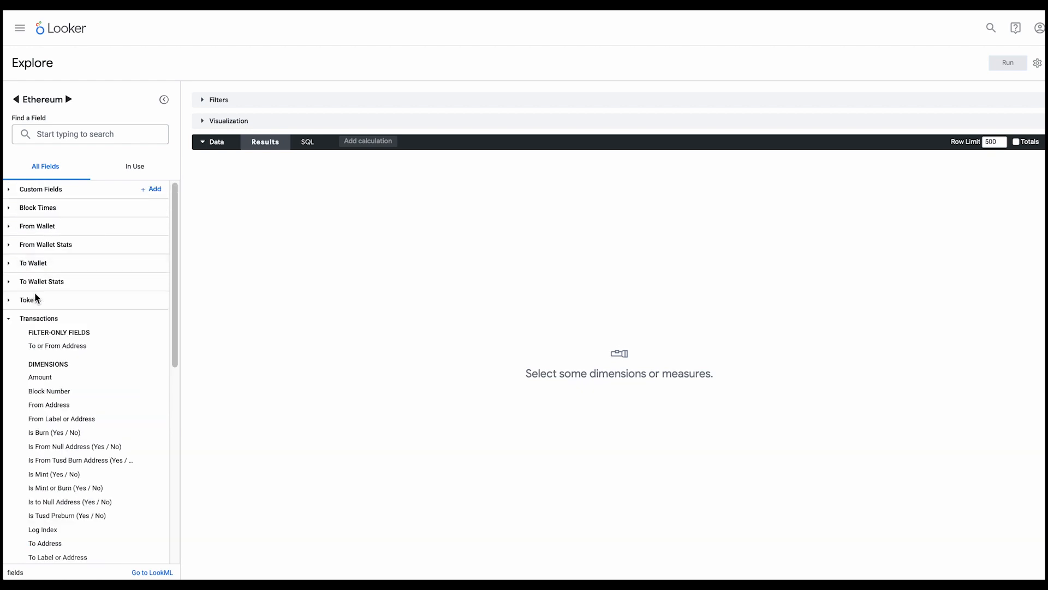
pyautogui.click(9, 321)
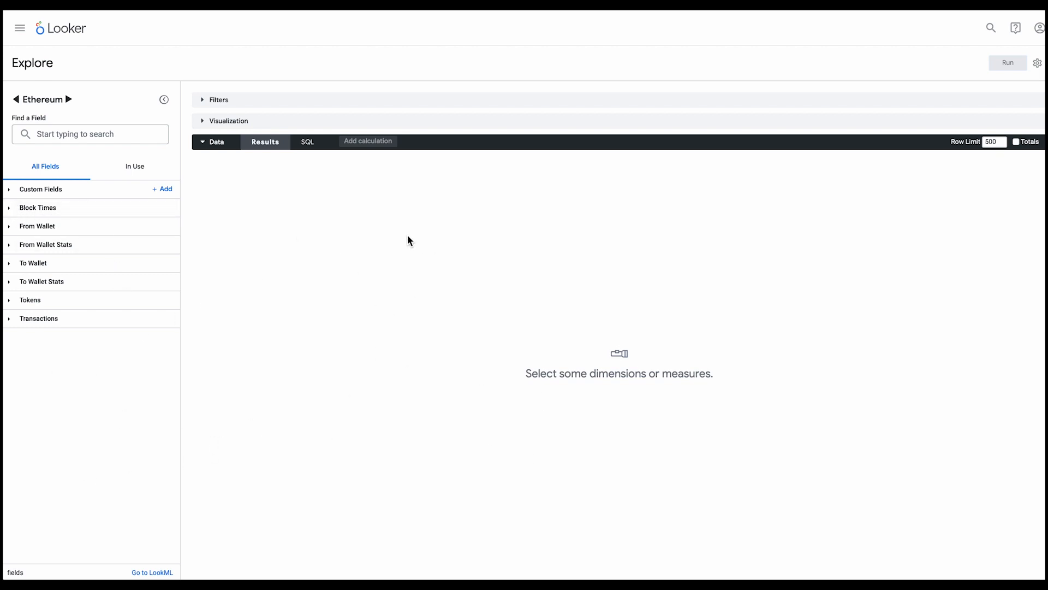
# Add a filter on the Tokens Symbol dimension so that it is equal to MKR
pyautogui.click(11, 303)
pyautogui.scroll(-3, 92, 284)
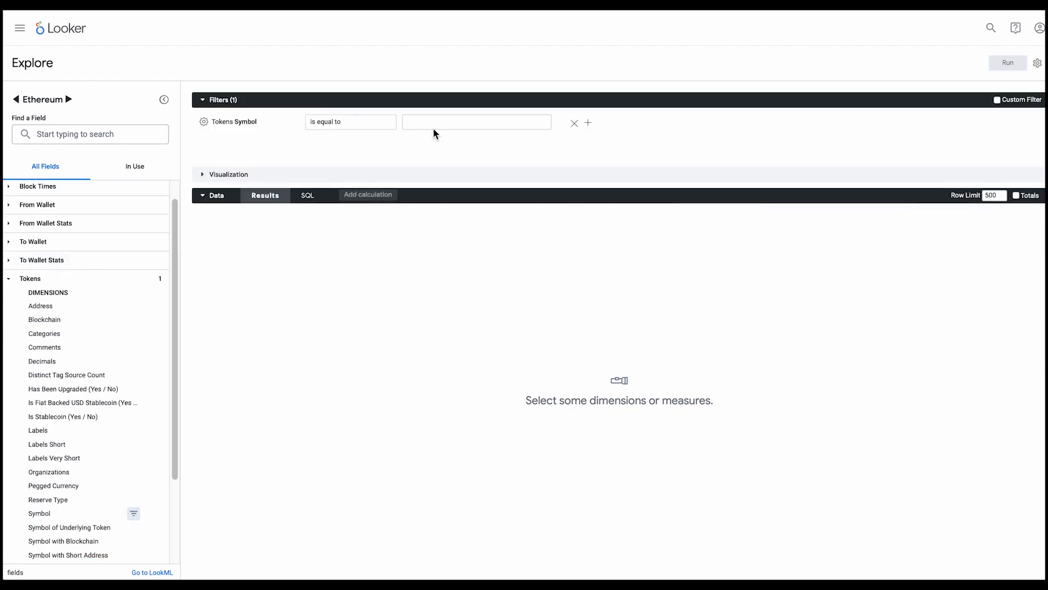
pyautogui.click(441, 121)
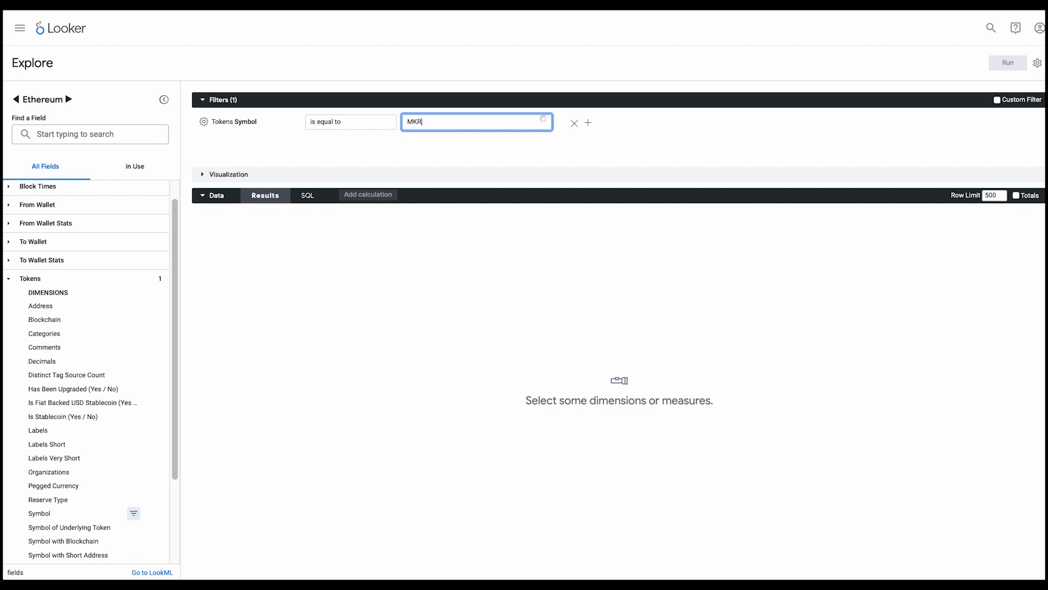
pyautogui.write('MKR')
pyautogui.press('Return')
pyautogui.click(13, 280)
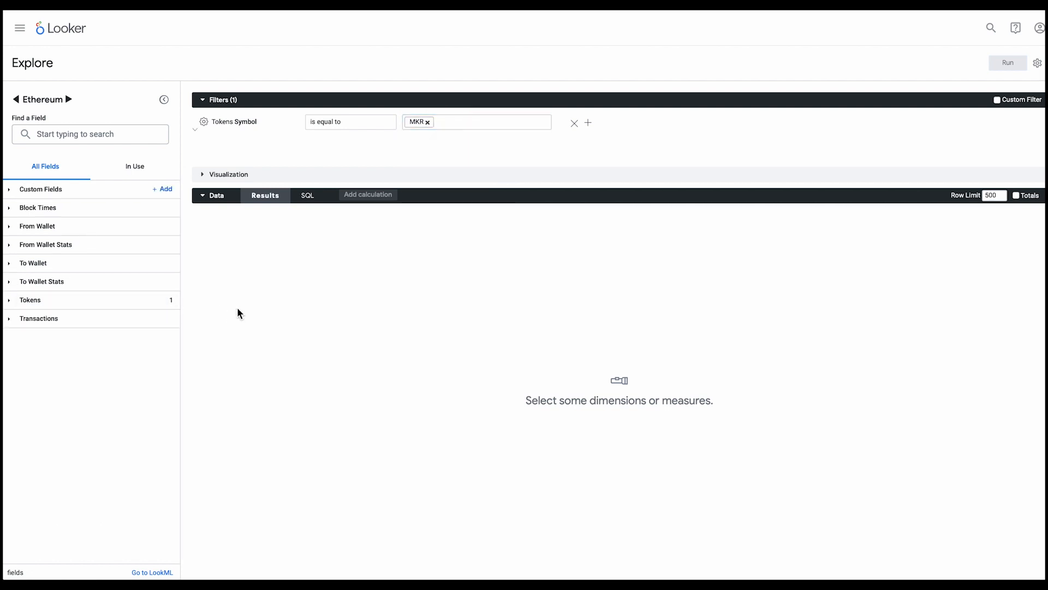
# Add the Date timeframe of Block Written Date from Block Times to the query and sort it in descending order
pyautogui.click(10, 210)
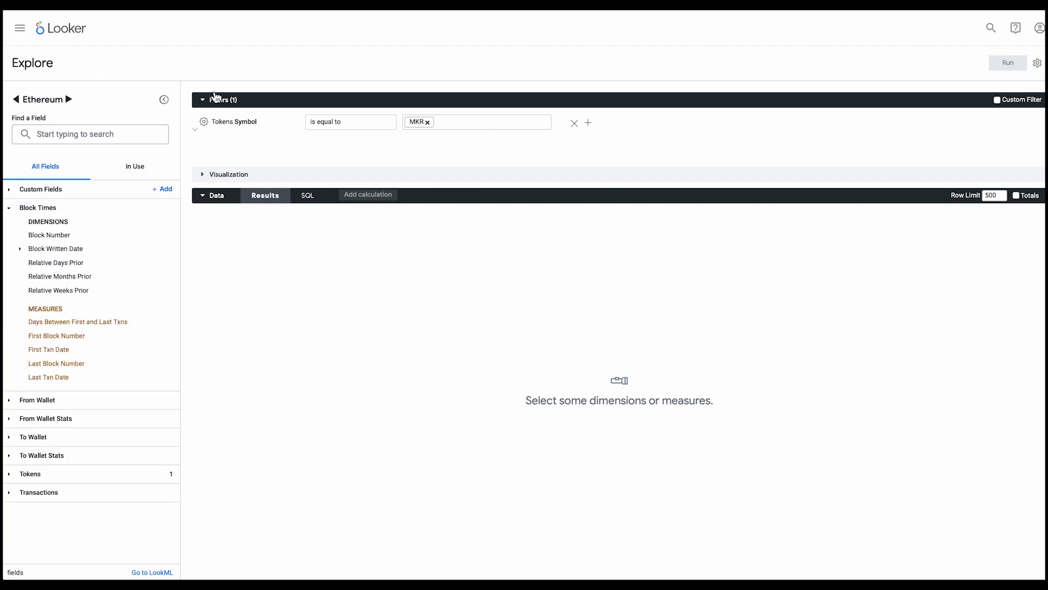
pyautogui.click(205, 100)
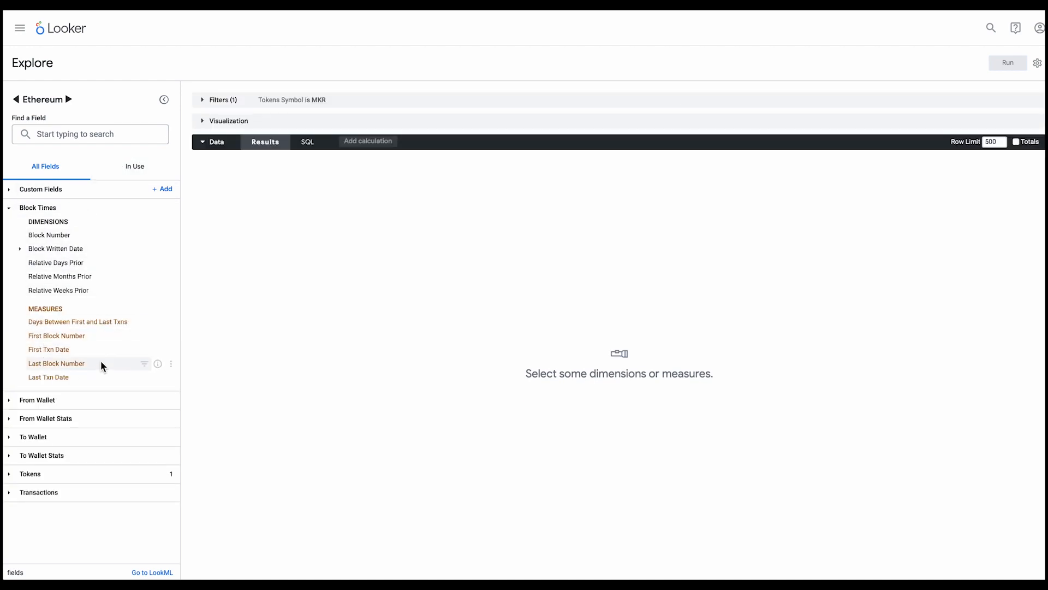
pyautogui.click(20, 251)
pyautogui.click(57, 263)
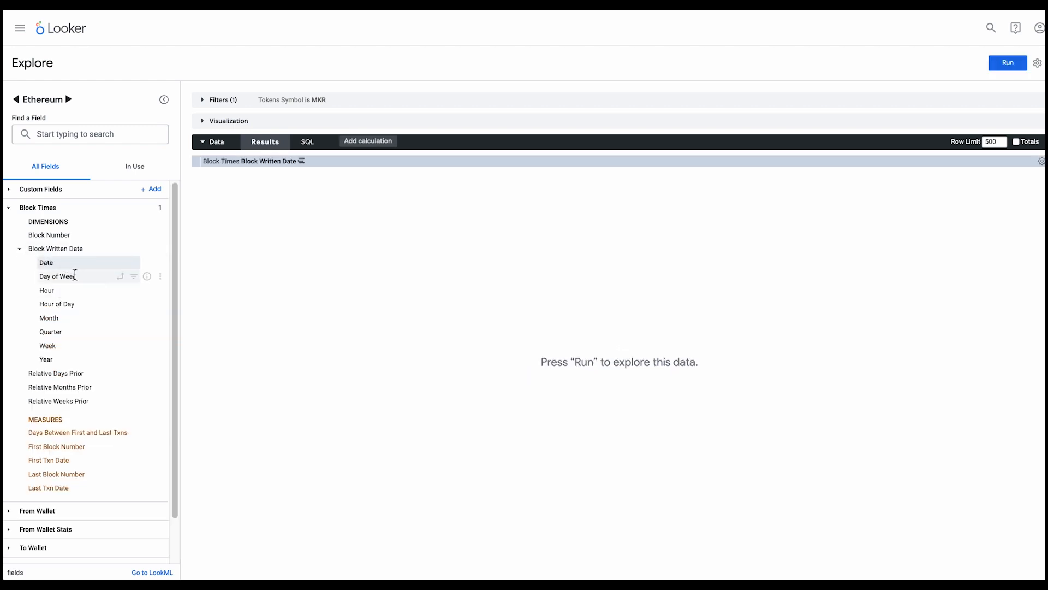
pyautogui.click(309, 164)
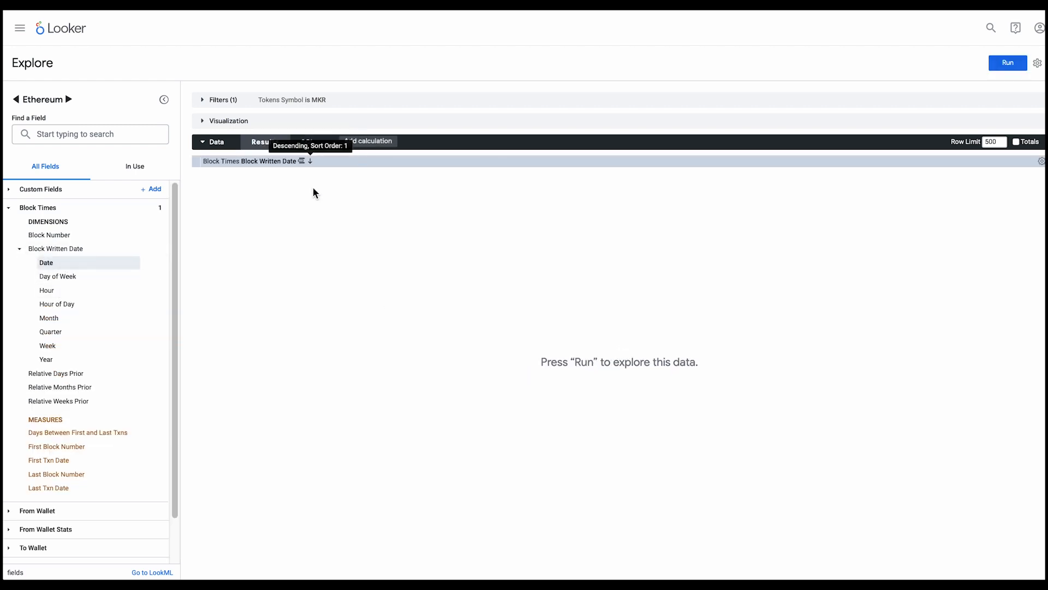
pyautogui.click(9, 209)
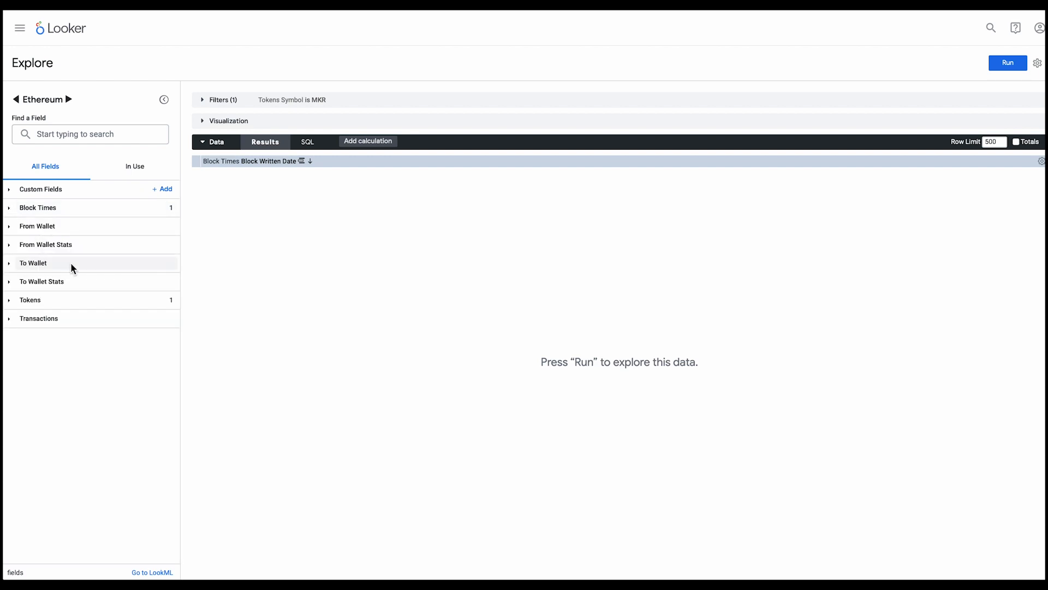
# Add the Transactions measures Number of Transfers and Sum of Transfer Amounts to the query
pyautogui.click(8, 318)
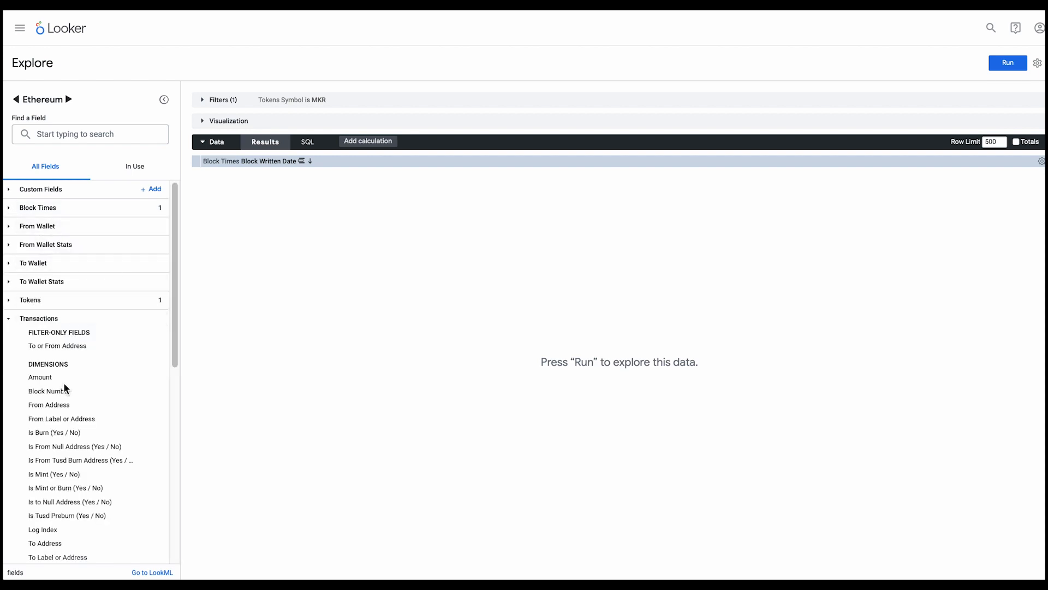
pyautogui.scroll(-1, 67, 387)
pyautogui.scroll(-12, 80, 395)
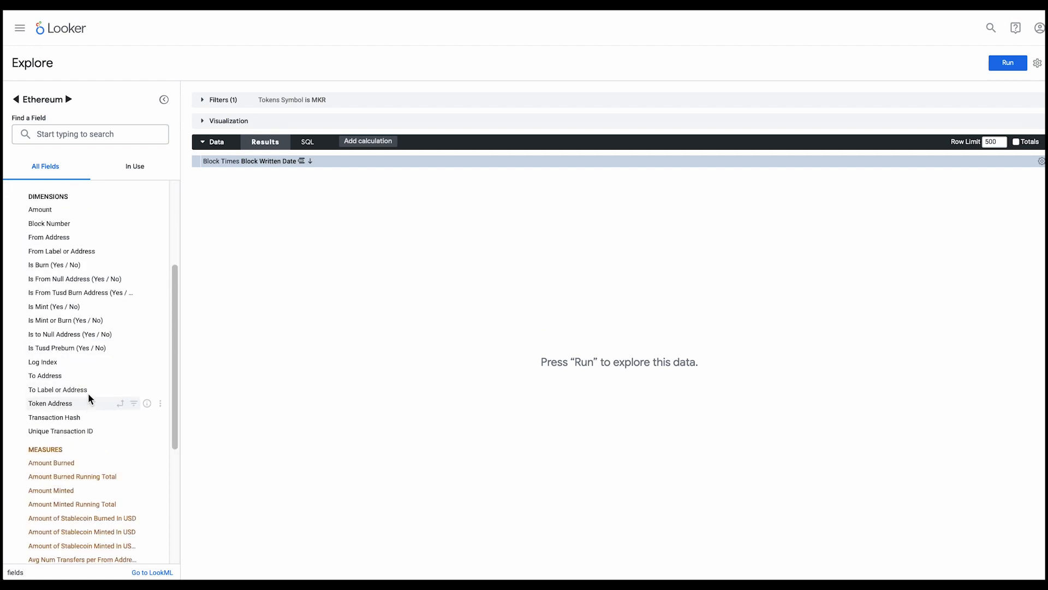
pyautogui.scroll(12, 86, 257)
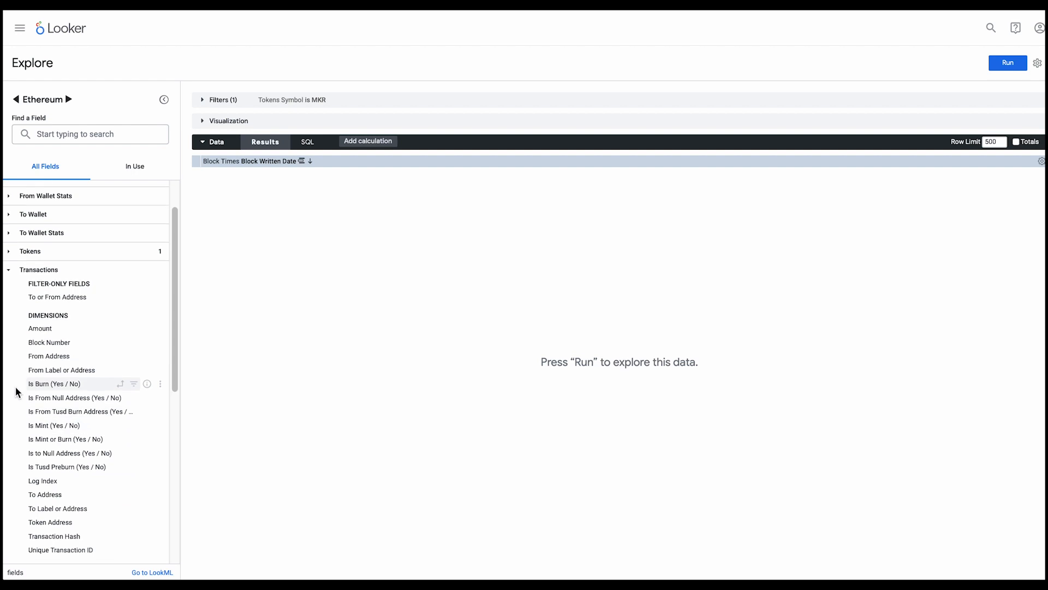
pyautogui.scroll(-1, 17, 387)
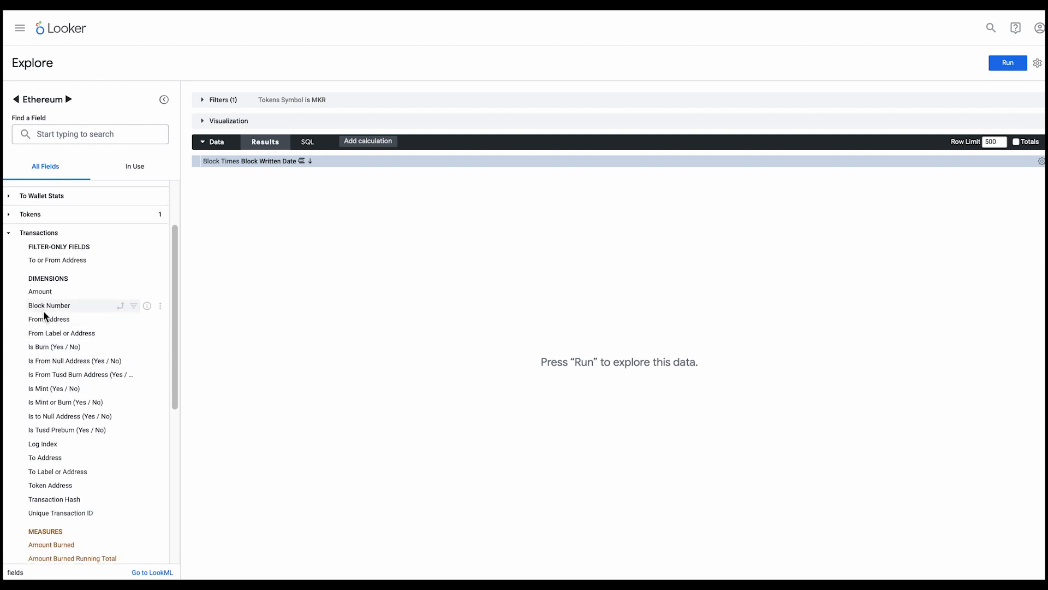
pyautogui.scroll(-7, 68, 385)
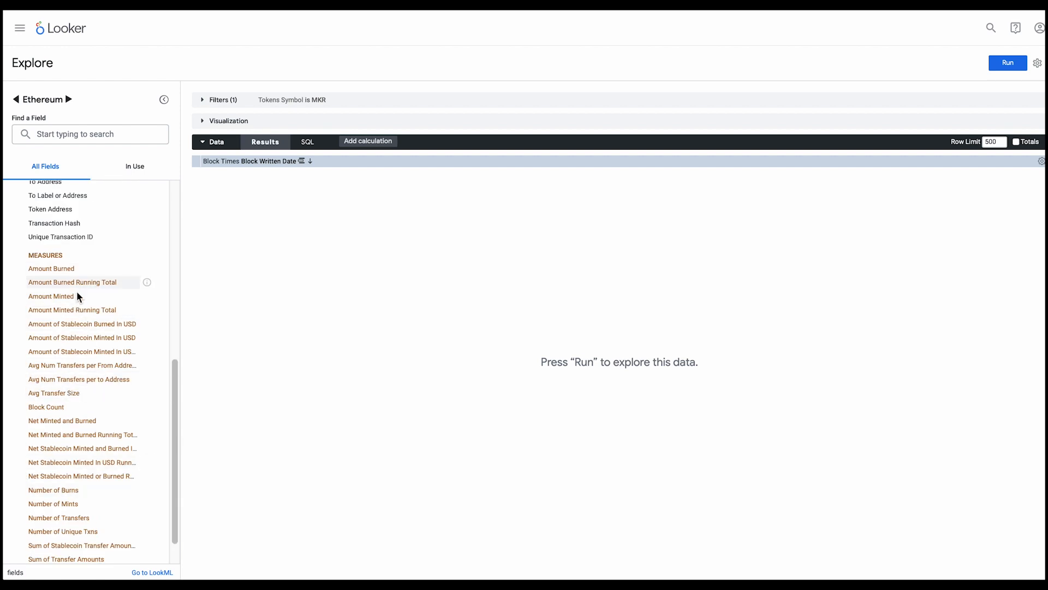
pyautogui.scroll(-1, 103, 346)
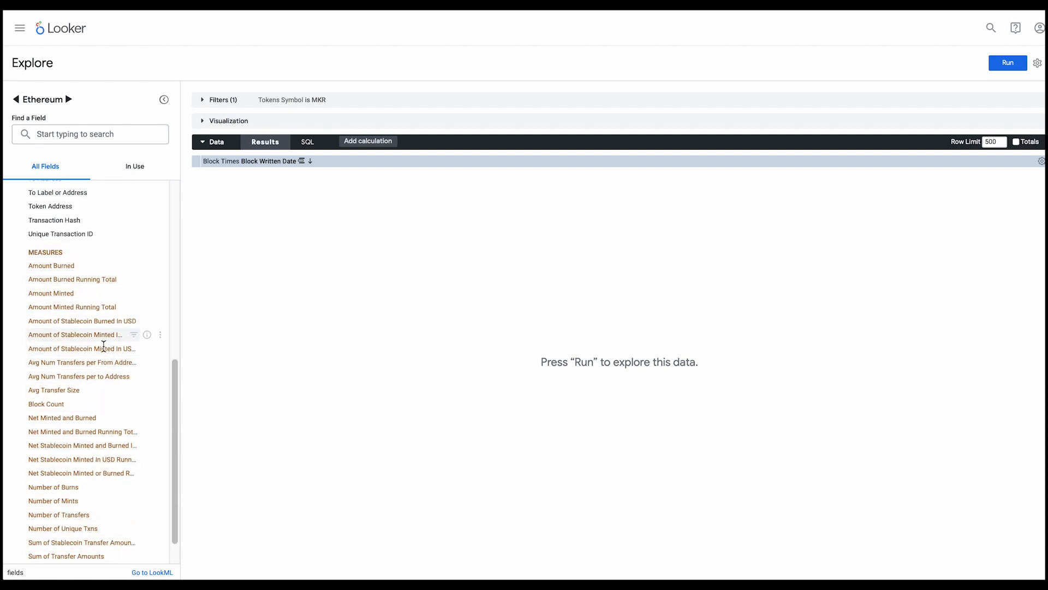
pyautogui.scroll(-1, 104, 346)
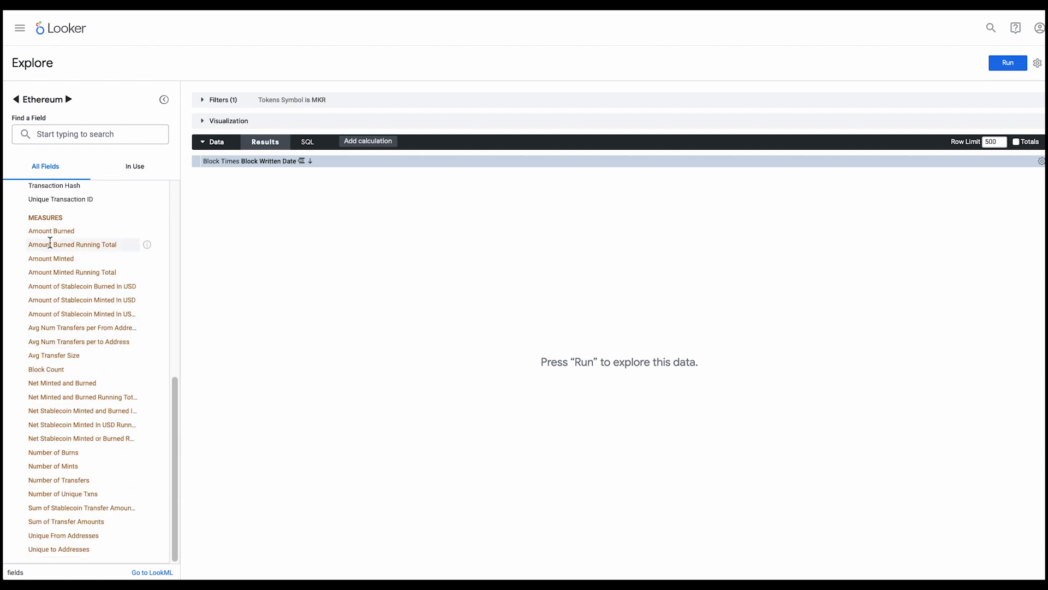
pyautogui.click(98, 483)
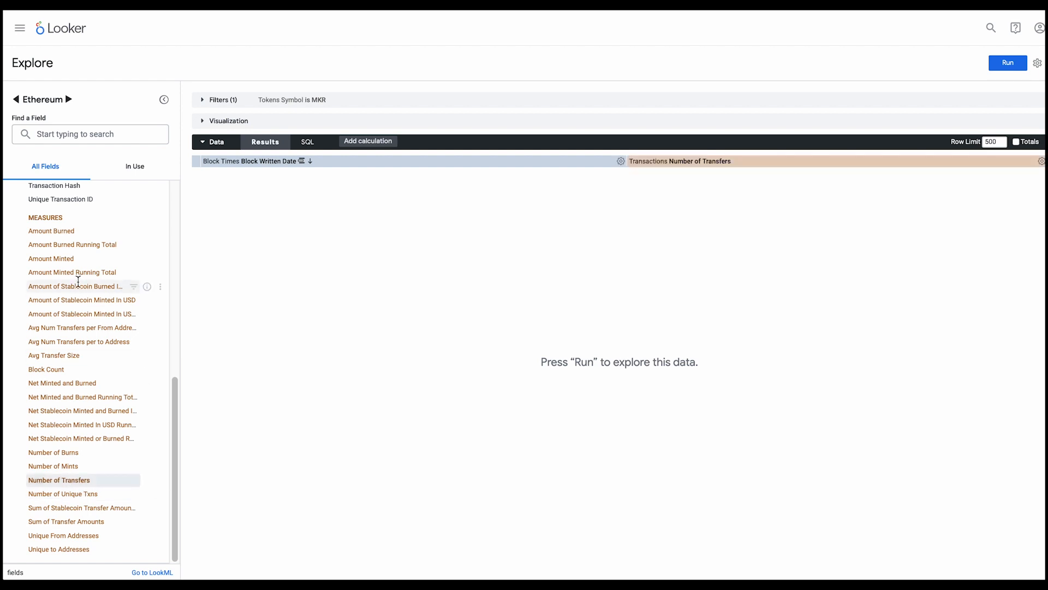
pyautogui.click(87, 521)
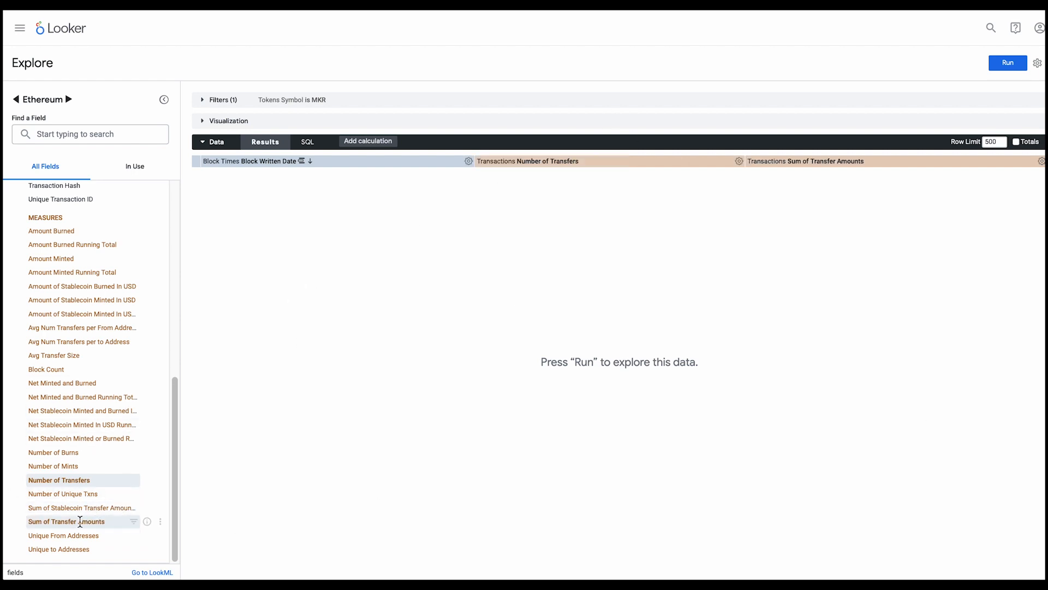
# Run the query, hide the data table and show the results as a visualization
pyautogui.click(1013, 65)
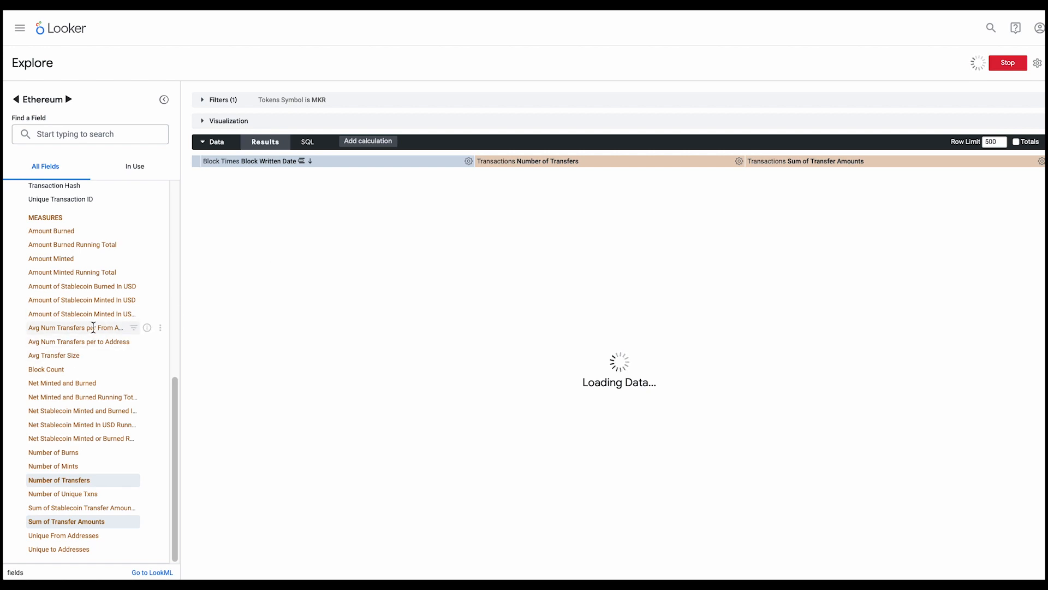
pyautogui.scroll(7, 107, 322)
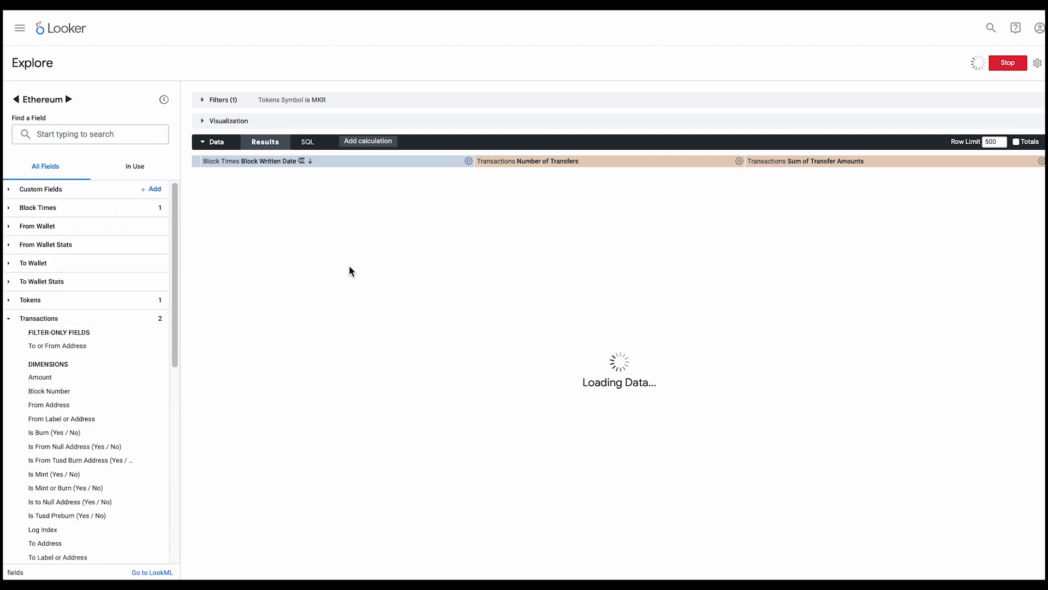
pyautogui.scroll(-10, 51, 312)
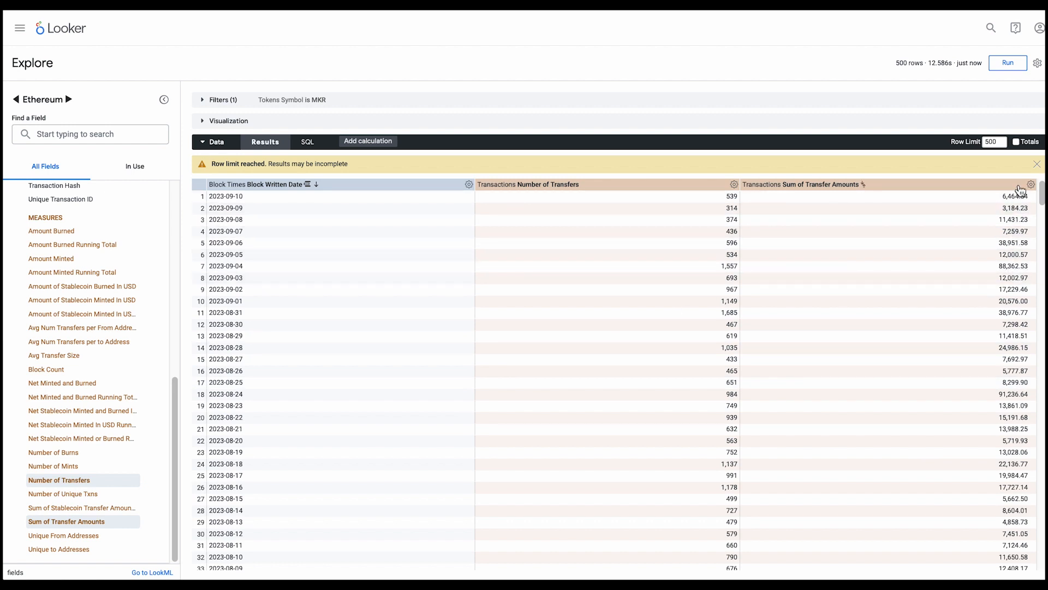
pyautogui.click(203, 142)
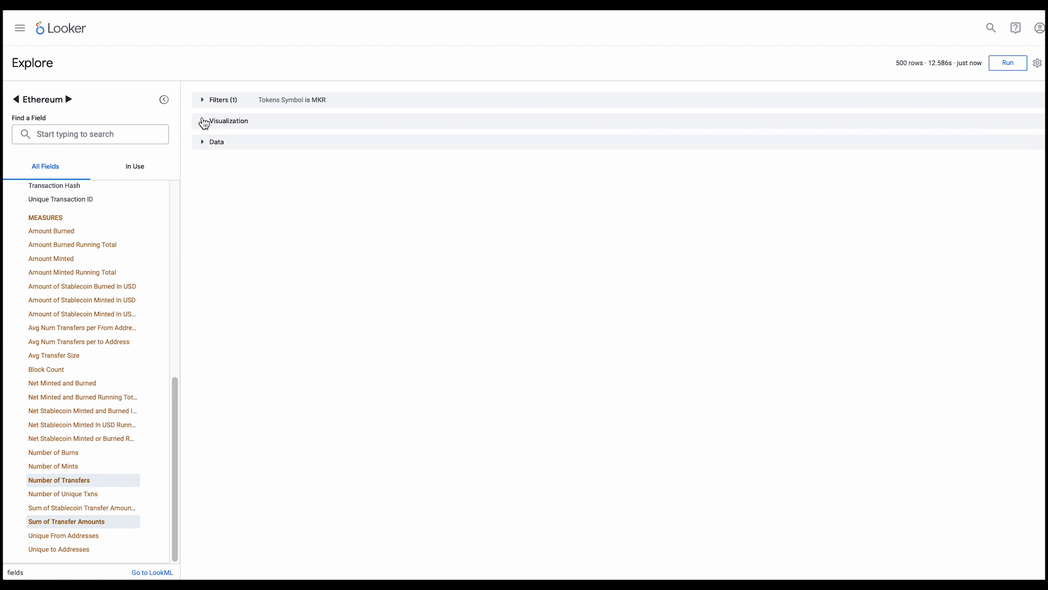
pyautogui.click(204, 121)
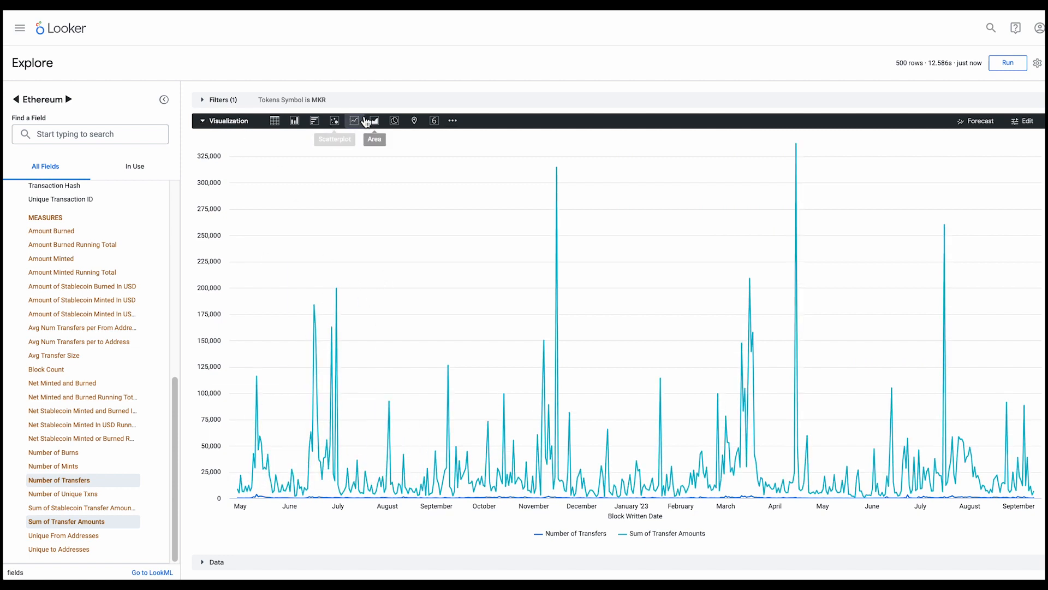
# Try the table, column, scatterplot and area visualizations, and return to the line chart
pyautogui.click(275, 120)
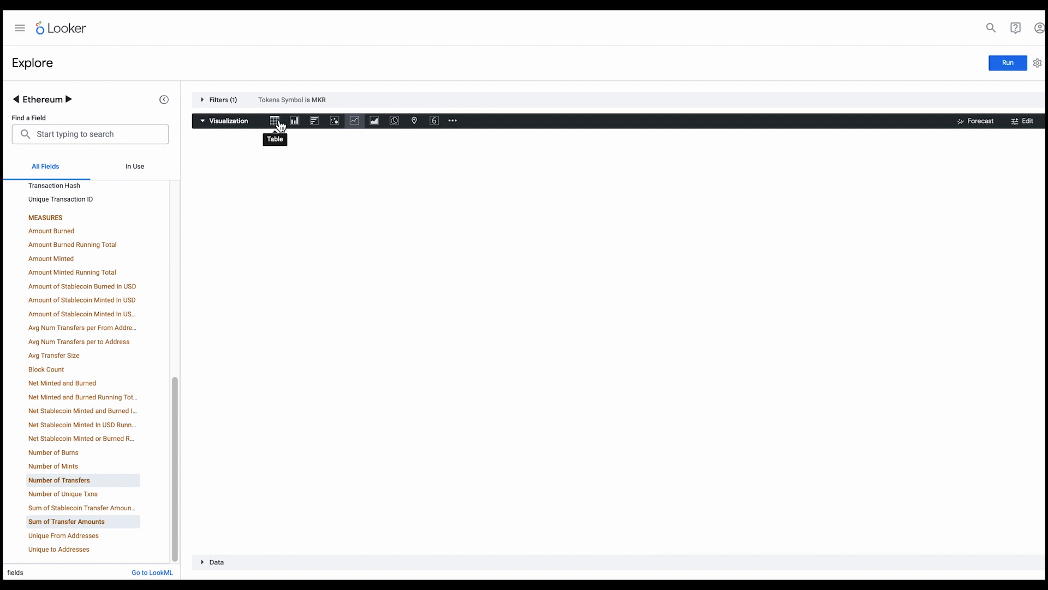
pyautogui.click(295, 121)
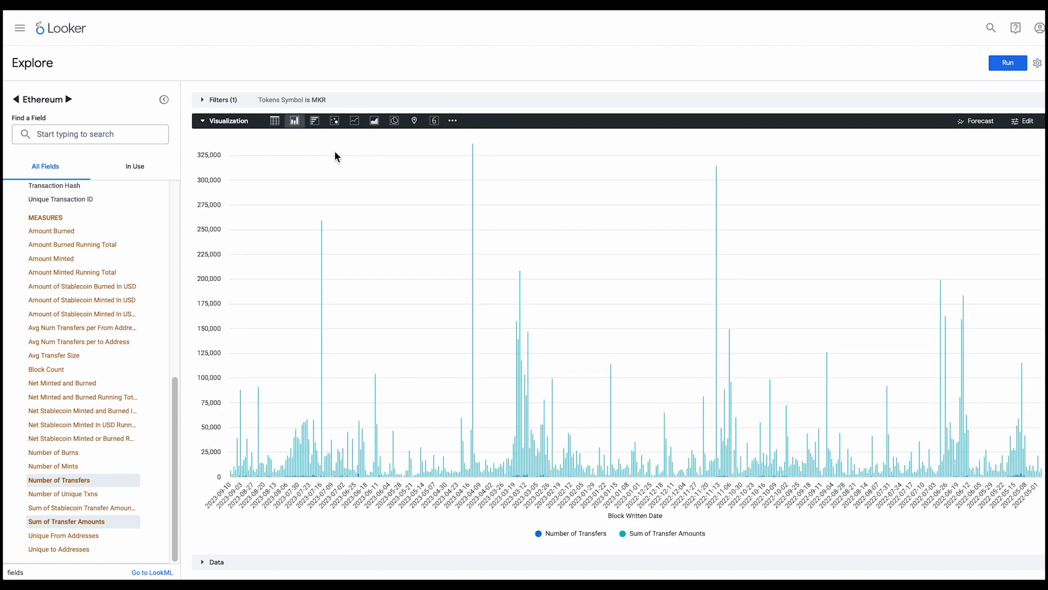
pyautogui.click(335, 121)
pyautogui.click(373, 121)
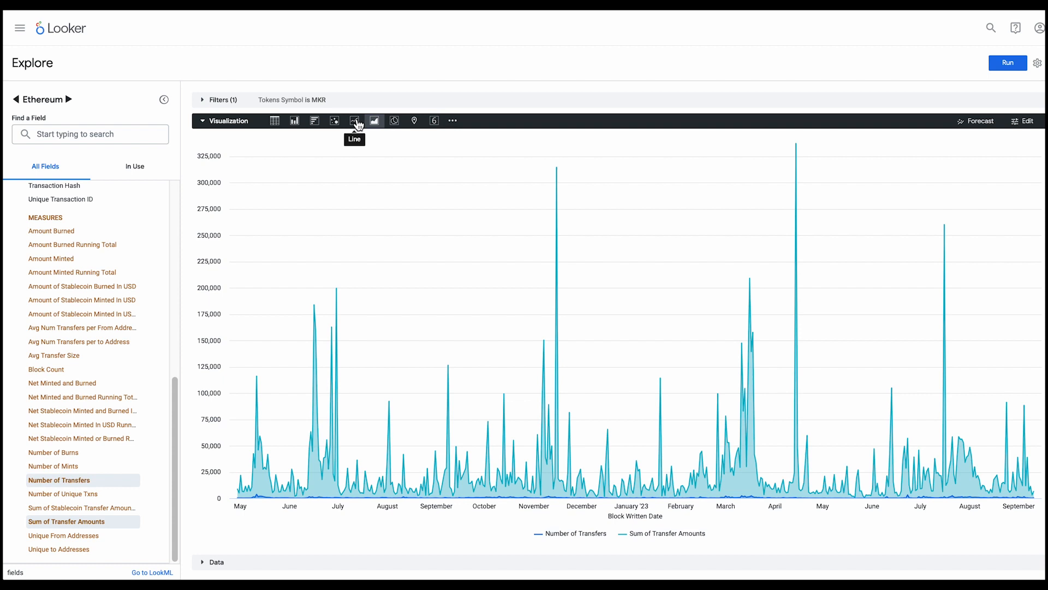
pyautogui.click(356, 122)
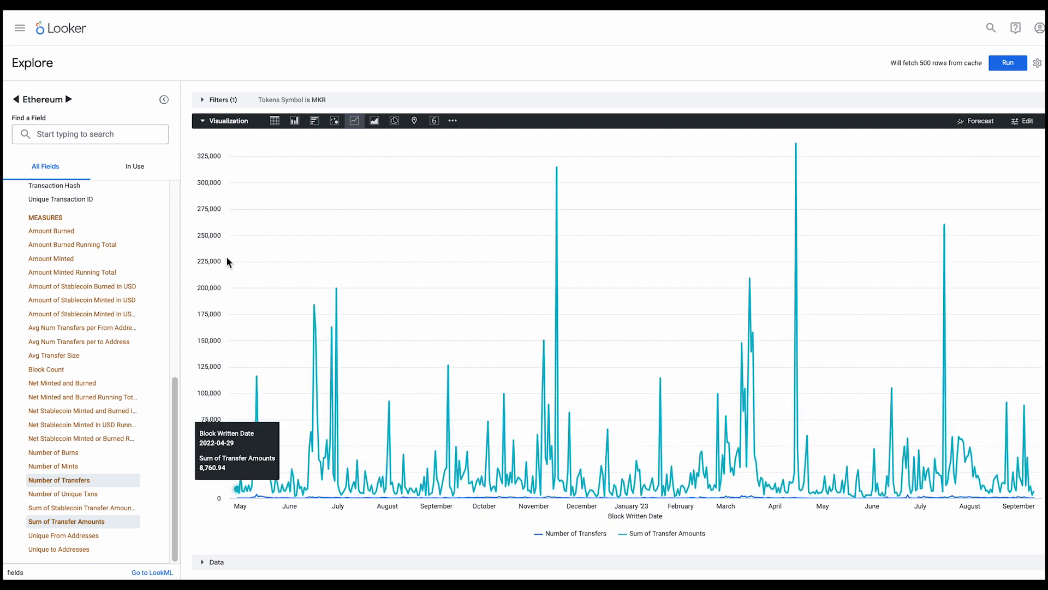
# Move the Sum of Transfer Amounts series to a new right Y axis in the visualization settings
pyautogui.click(1023, 121)
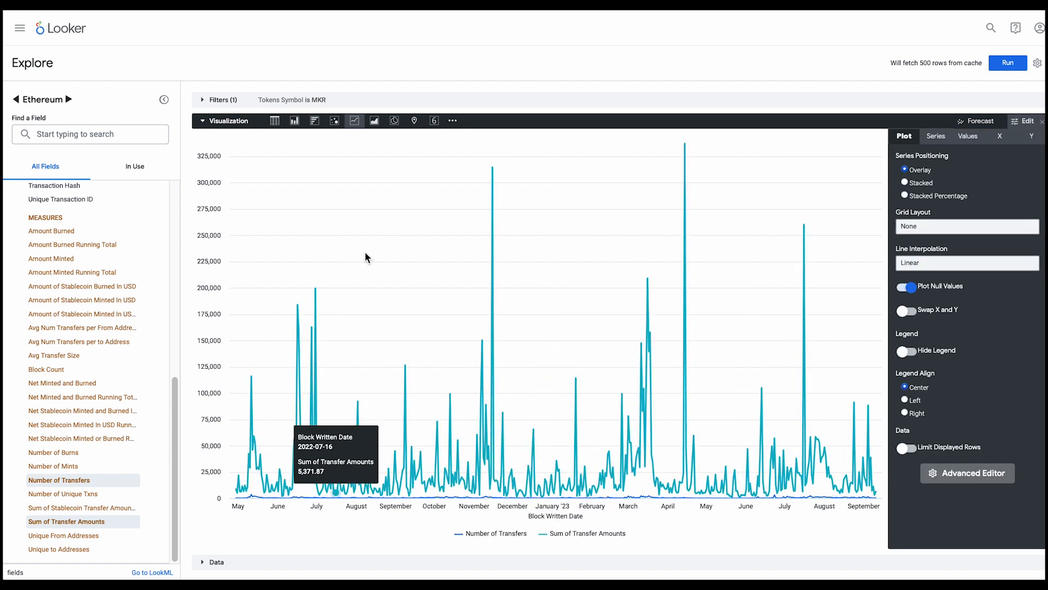
pyautogui.click(1032, 136)
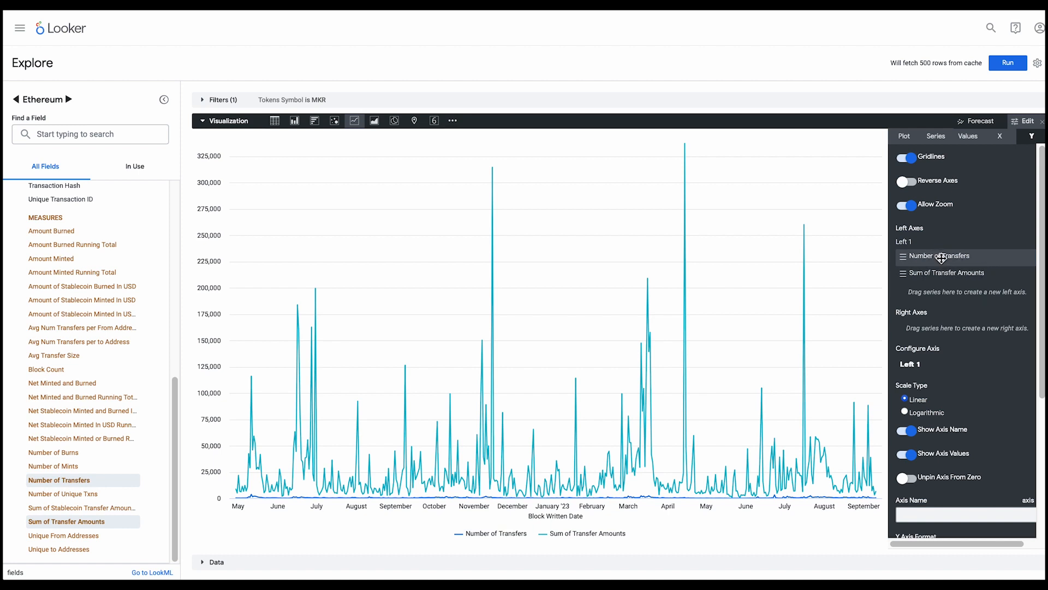
pyautogui.moveTo(941, 273); pyautogui.dragTo(951, 342)
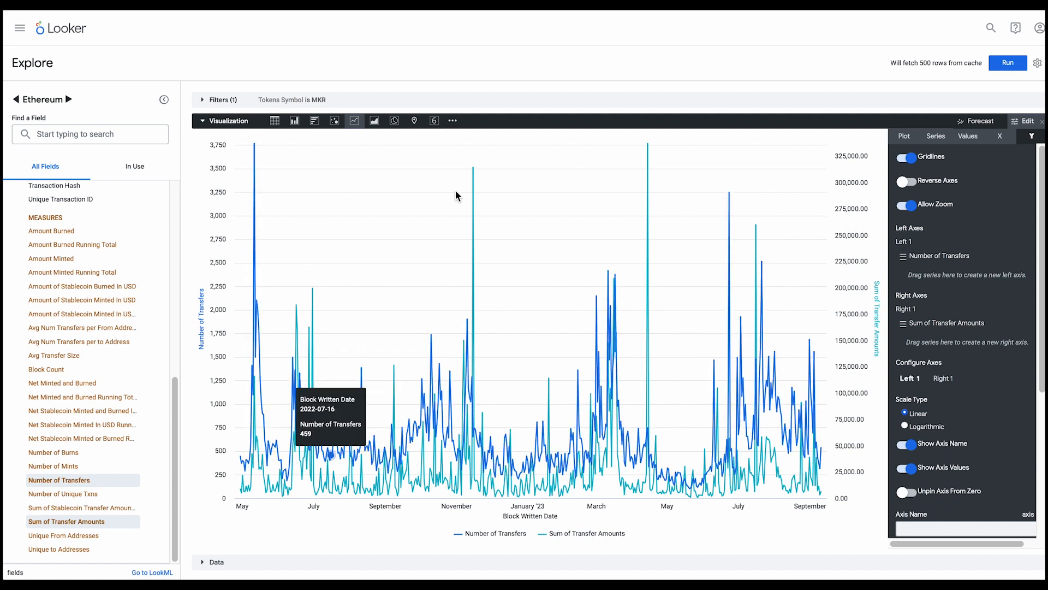
# Try the Column type for the Sum of Transfer Amounts series and set it to Area
pyautogui.click(935, 136)
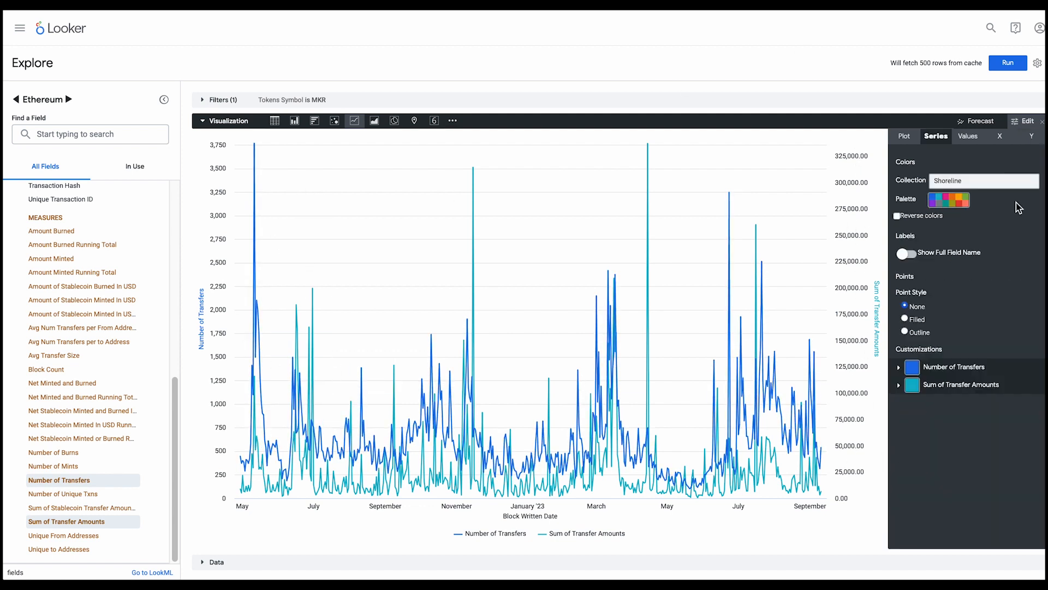
pyautogui.click(899, 368)
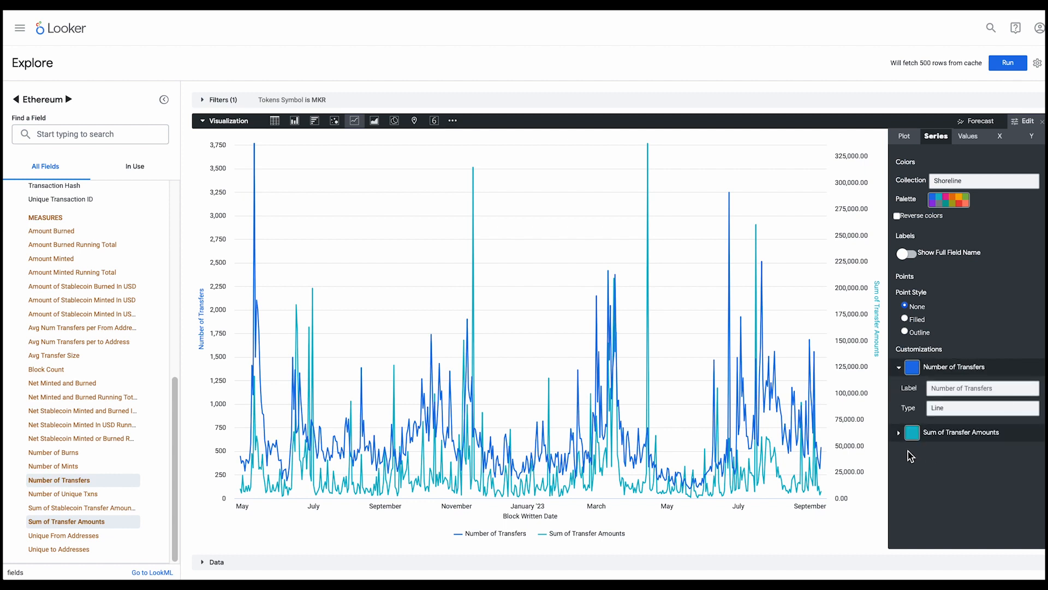
pyautogui.click(898, 433)
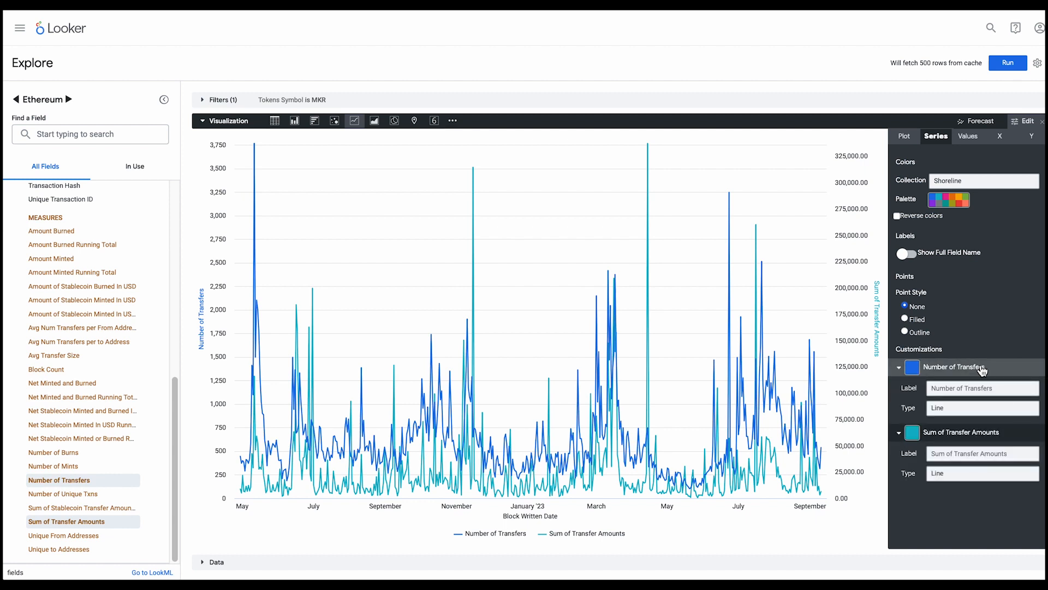
pyautogui.click(952, 480)
pyautogui.click(957, 446)
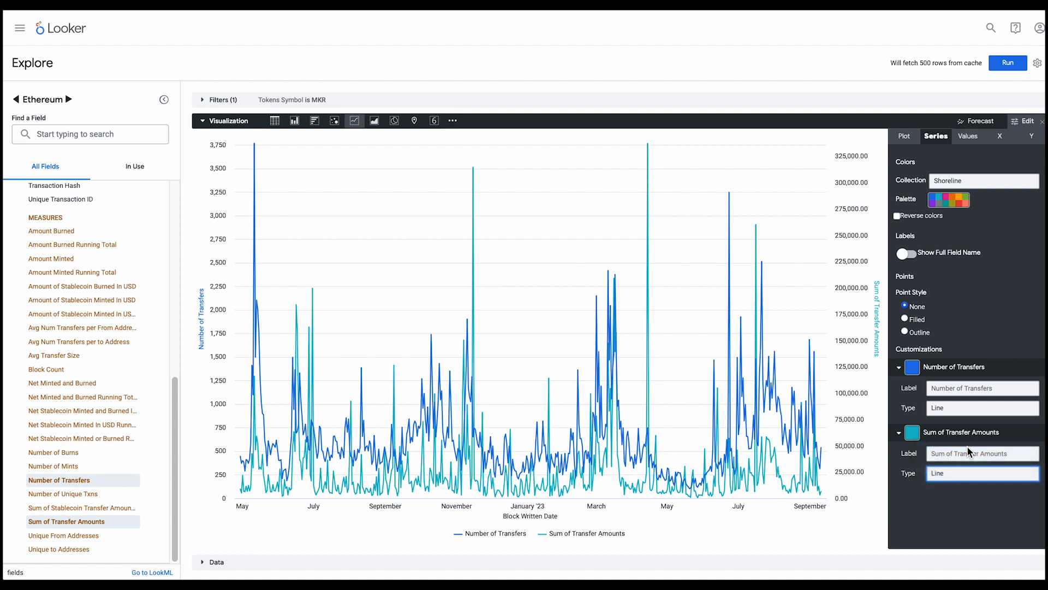
pyautogui.click(972, 477)
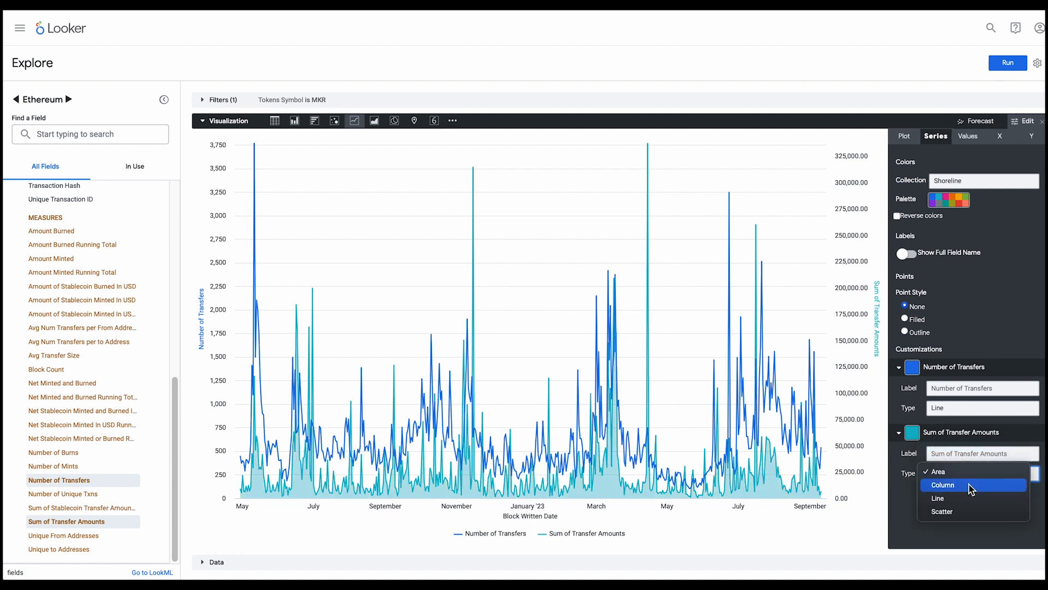
pyautogui.click(969, 485)
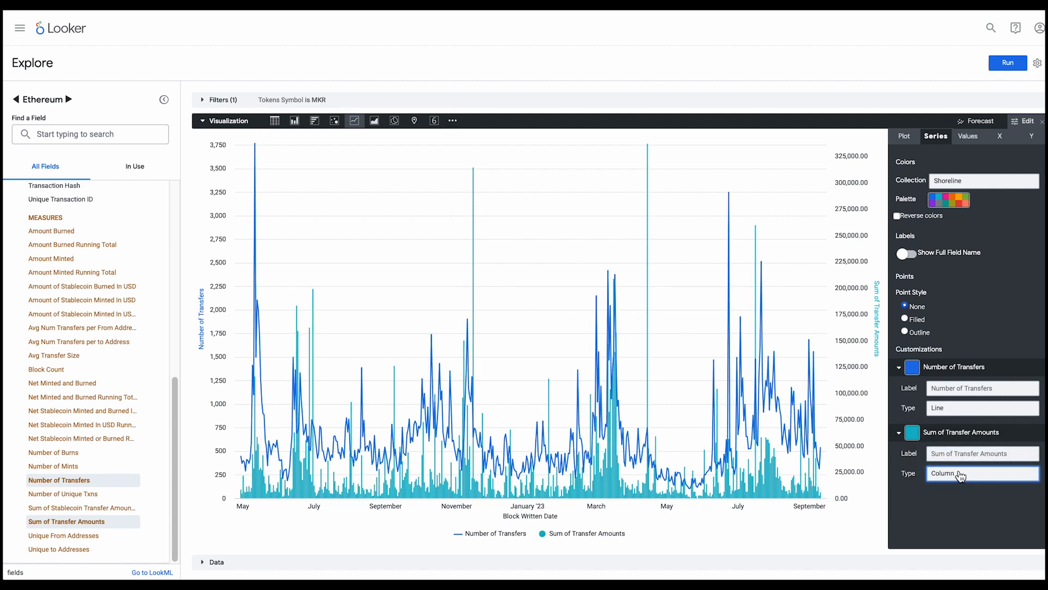
pyautogui.click(958, 474)
pyautogui.click(958, 457)
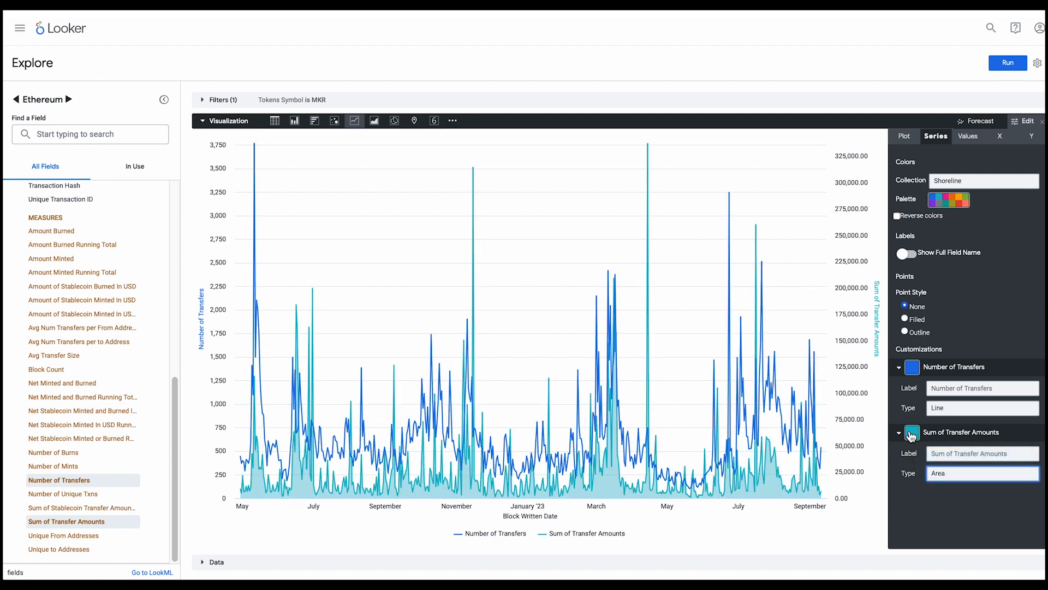
# Change the Sum of Transfer Amounts series color to orange and close the visualization settings
pyautogui.click(912, 432)
pyautogui.click(920, 492)
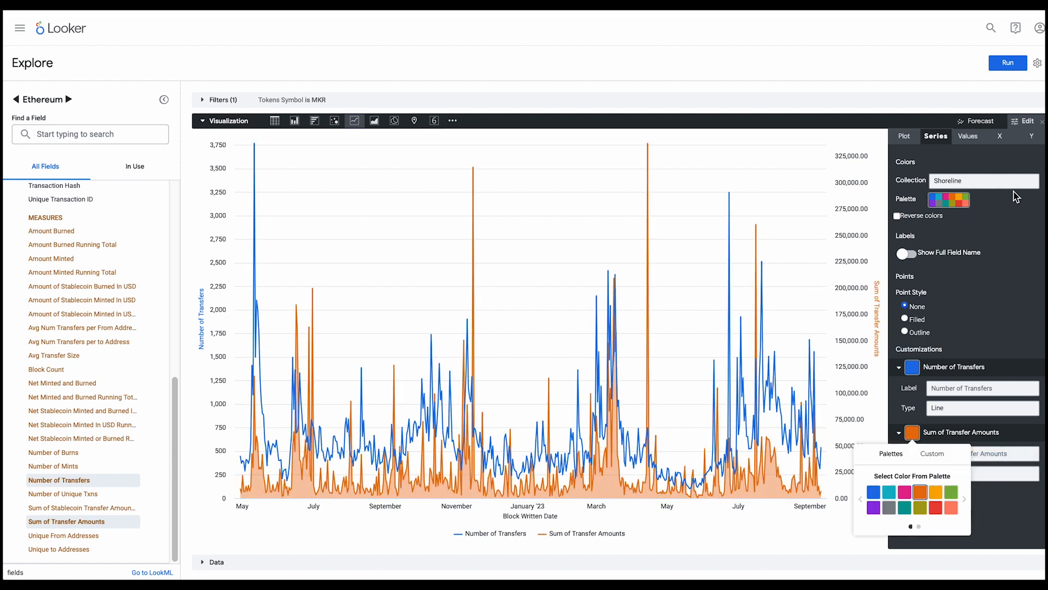
pyautogui.click(1026, 119)
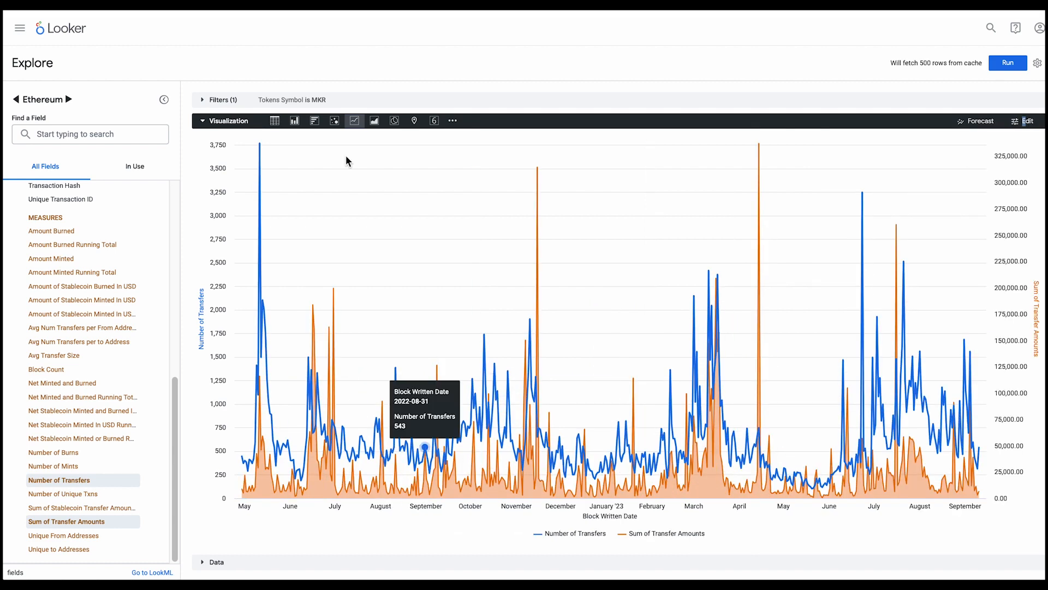
# Show the data table instead of the chart and inspect the transactions behind Number of Transfers for 2023-09-09, including their transaction hash and From Address links
pyautogui.click(203, 121)
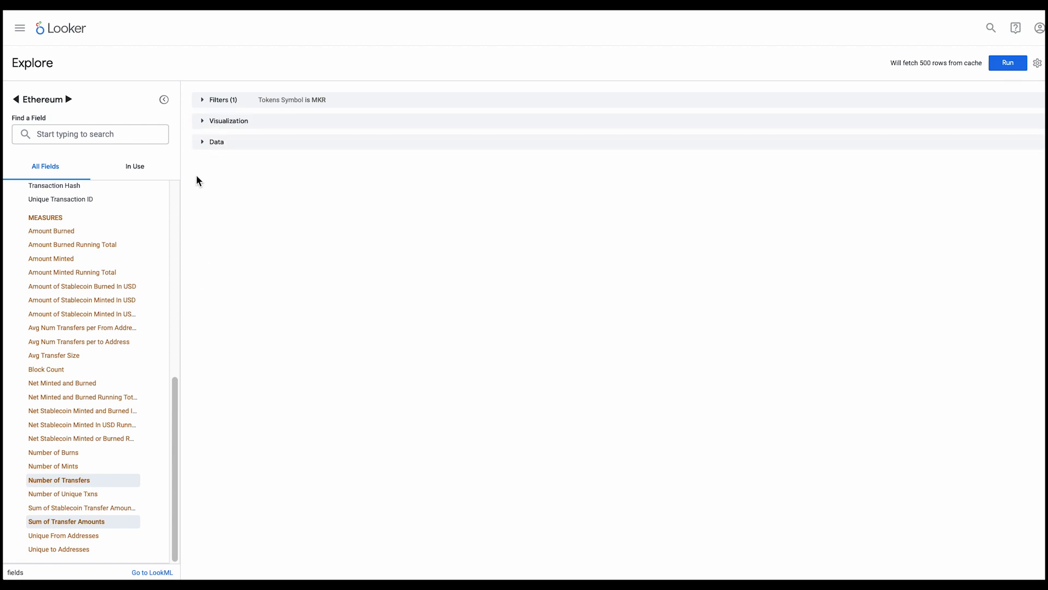
pyautogui.click(201, 143)
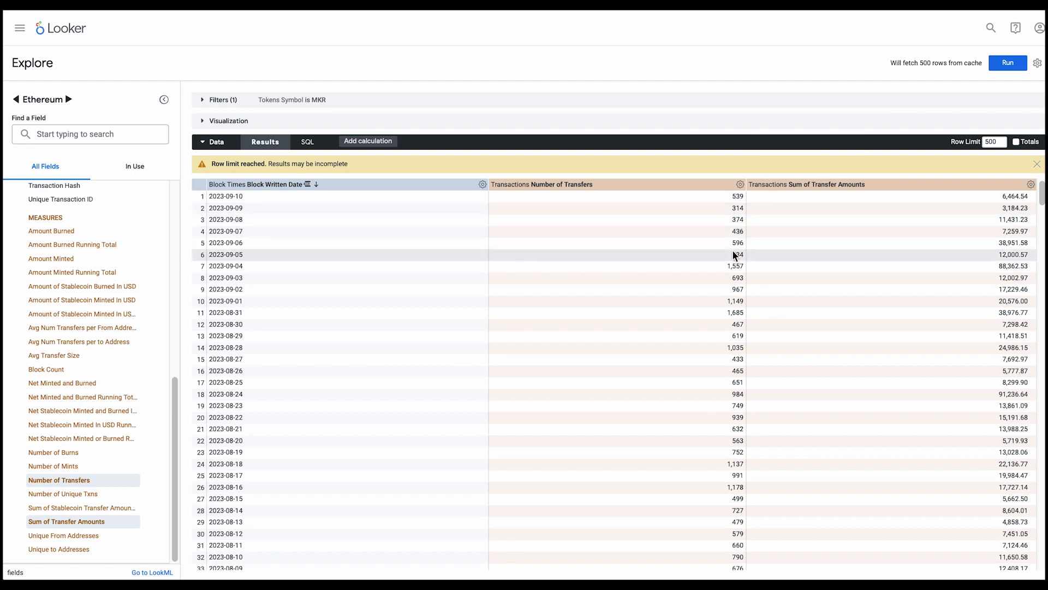
pyautogui.click(738, 208)
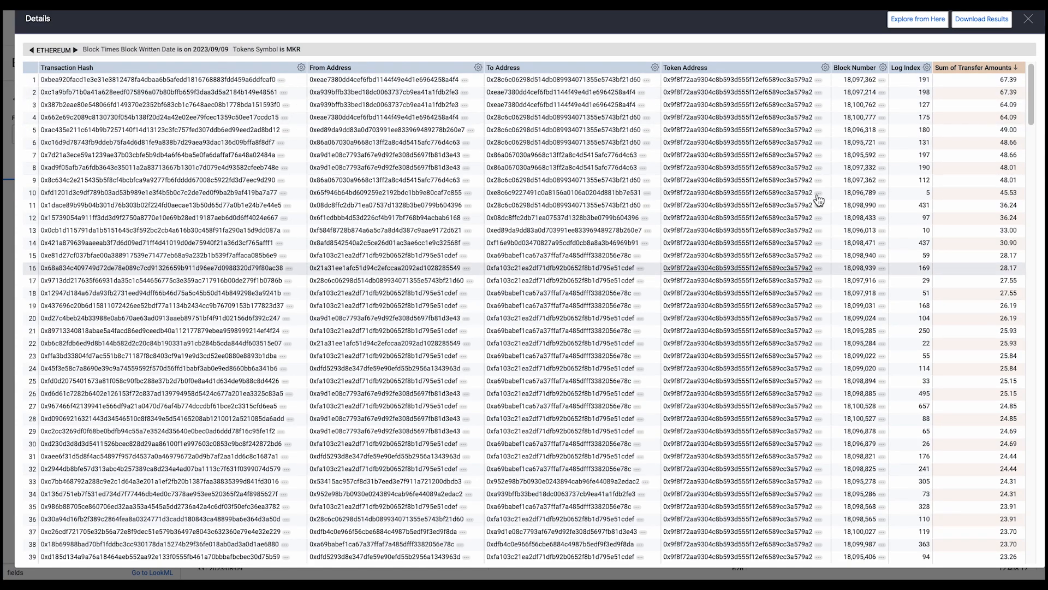
pyautogui.click(282, 79)
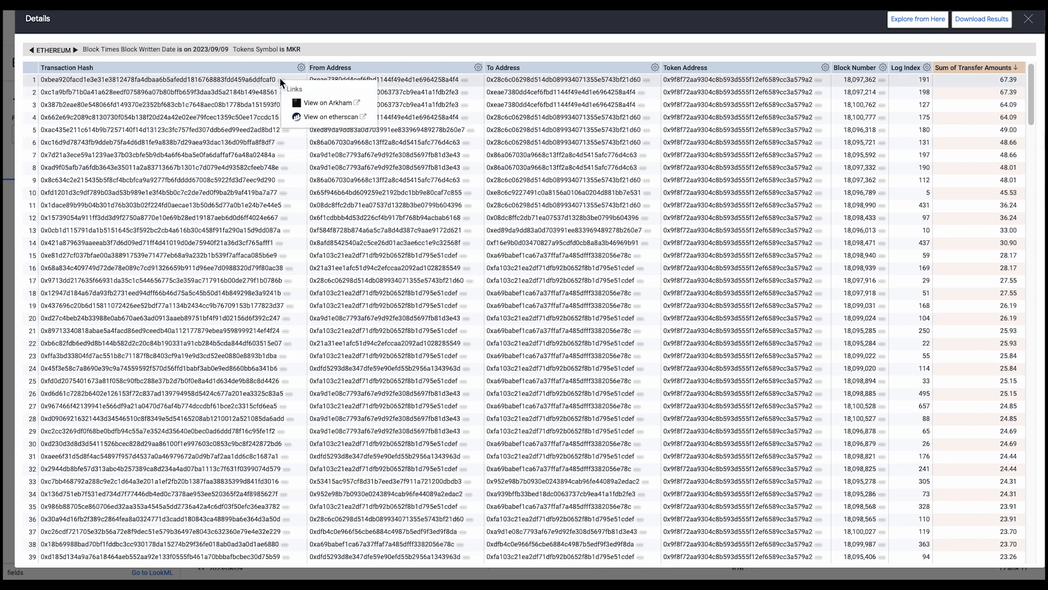
pyautogui.click(440, 80)
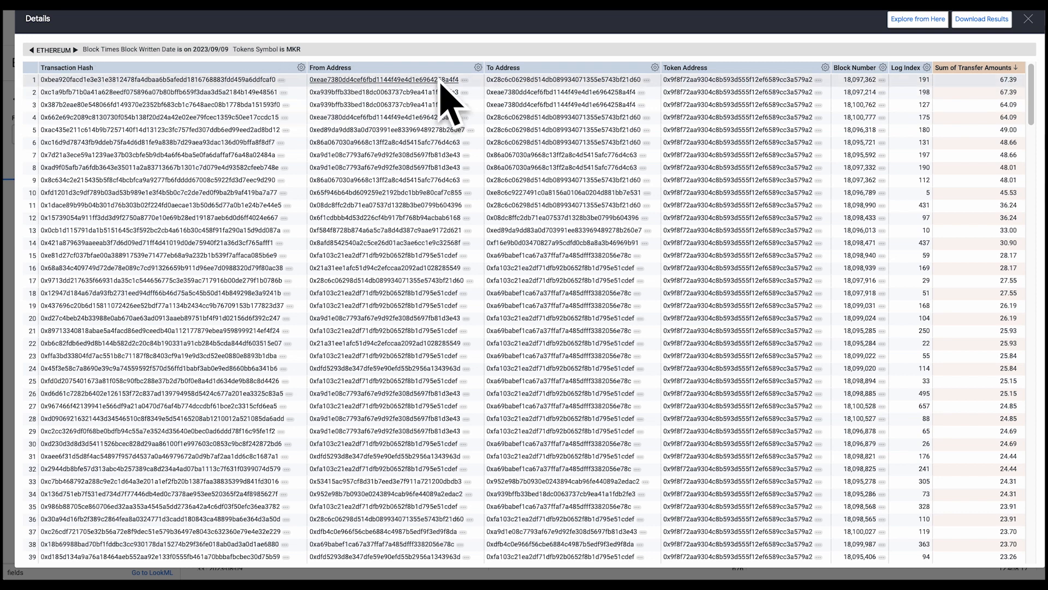
pyautogui.click(464, 81)
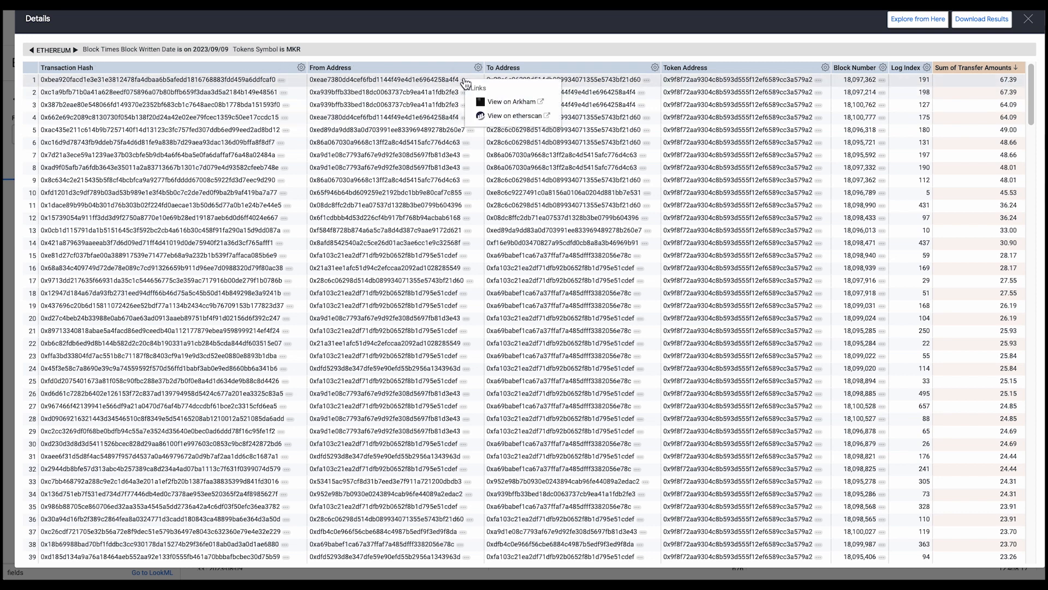
pyautogui.click(463, 80)
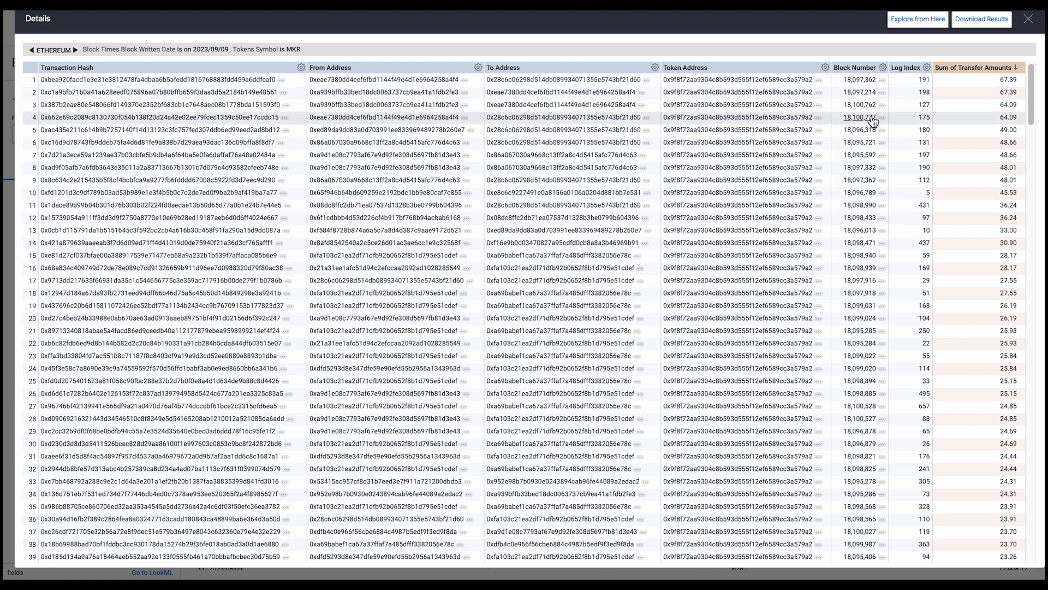
pyautogui.click(1029, 20)
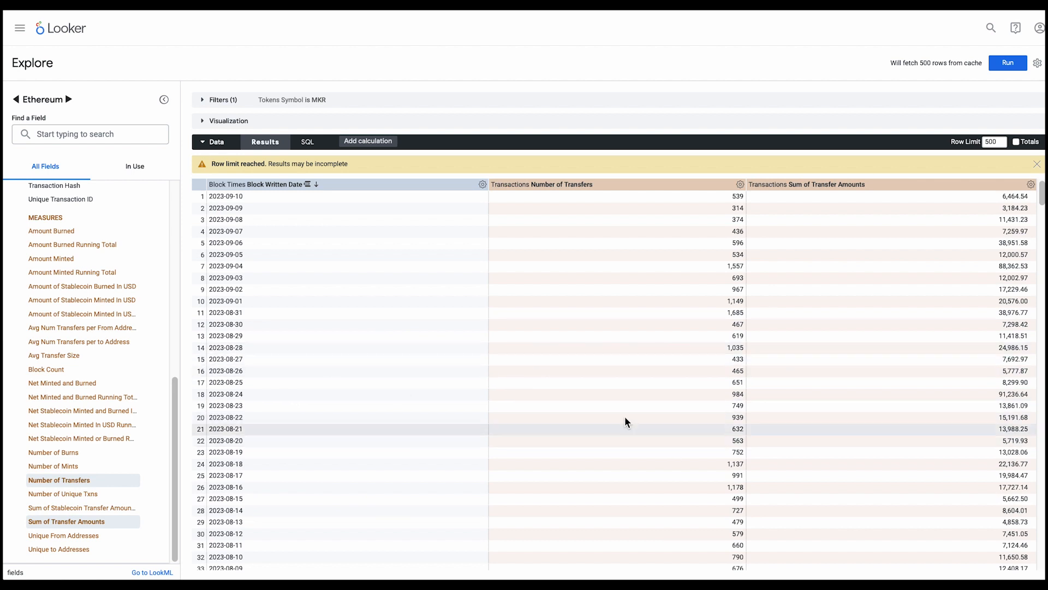
# Expand the Tokens fields in place of Transactions and add FRAX alongside MKR to the Tokens Symbol filter
pyautogui.scroll(10, 70, 345)
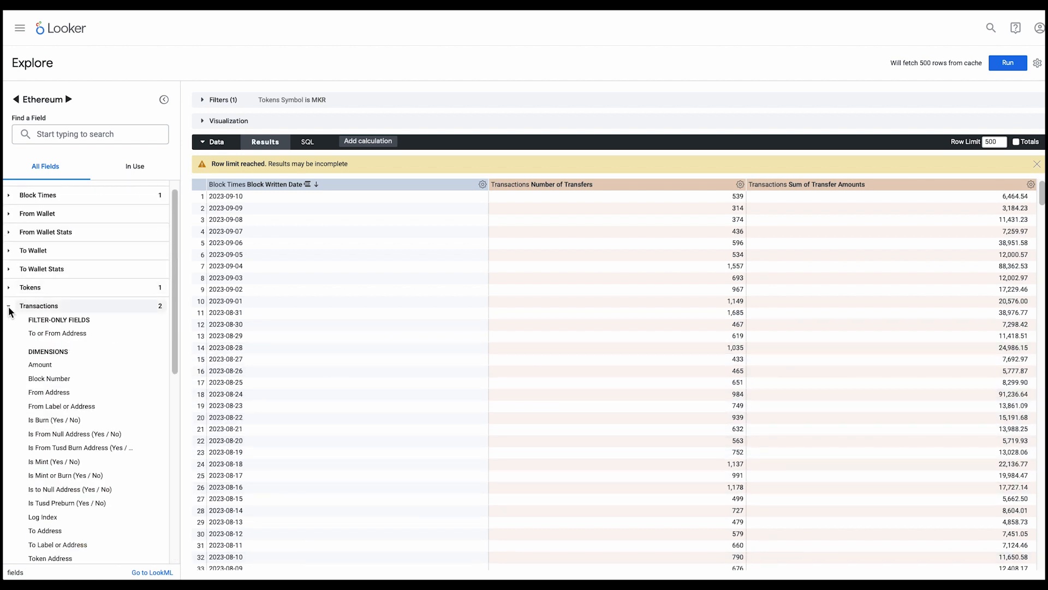
pyautogui.click(9, 306)
pyautogui.click(9, 300)
pyautogui.scroll(-3, 58, 384)
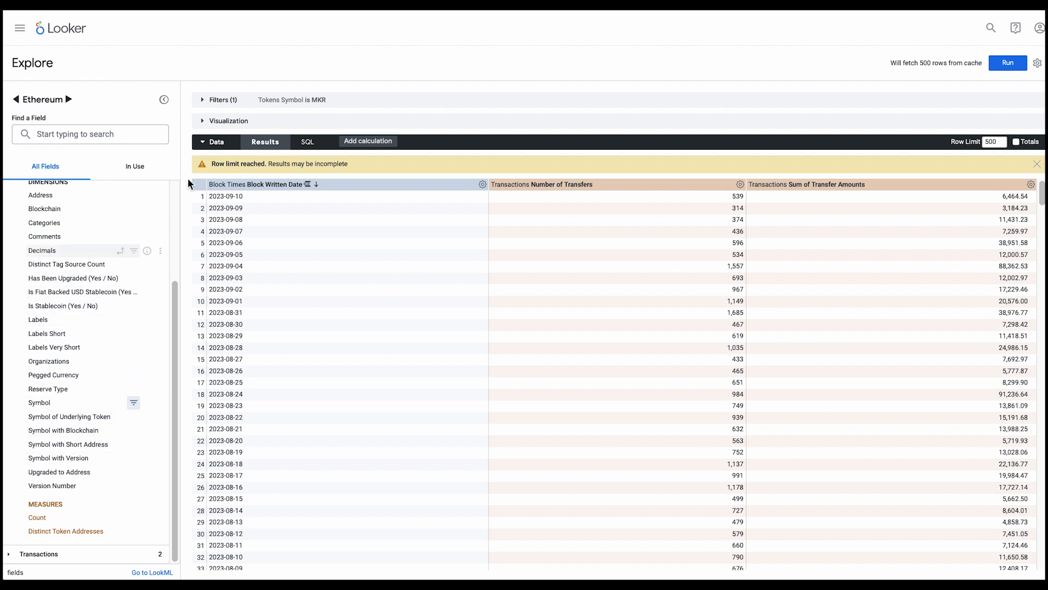
pyautogui.click(205, 142)
pyautogui.click(205, 101)
pyautogui.click(498, 122)
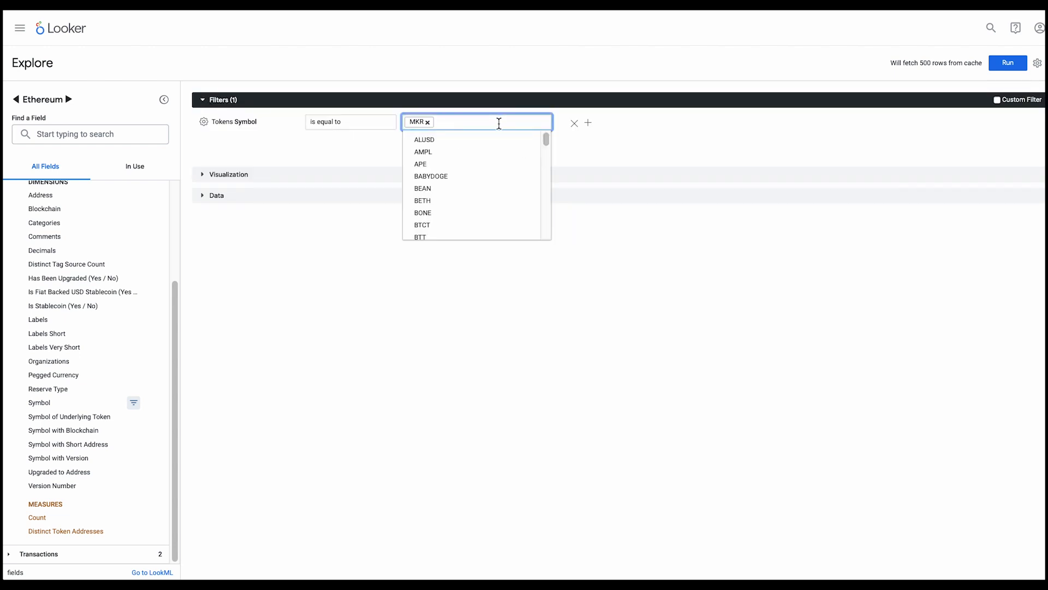
pyautogui.write('FRA')
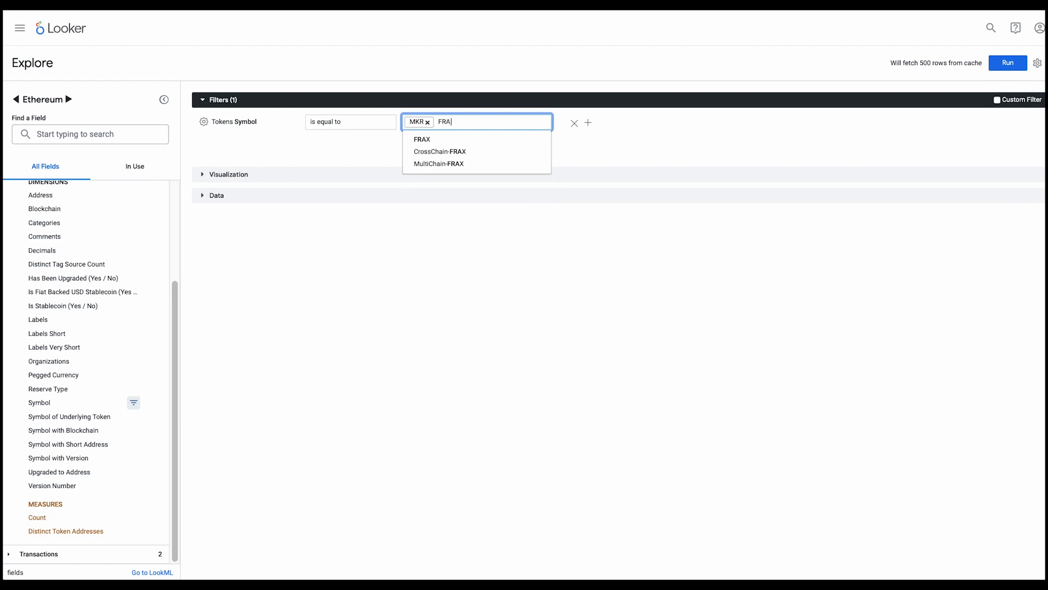
pyautogui.write('X')
pyautogui.press('Return')
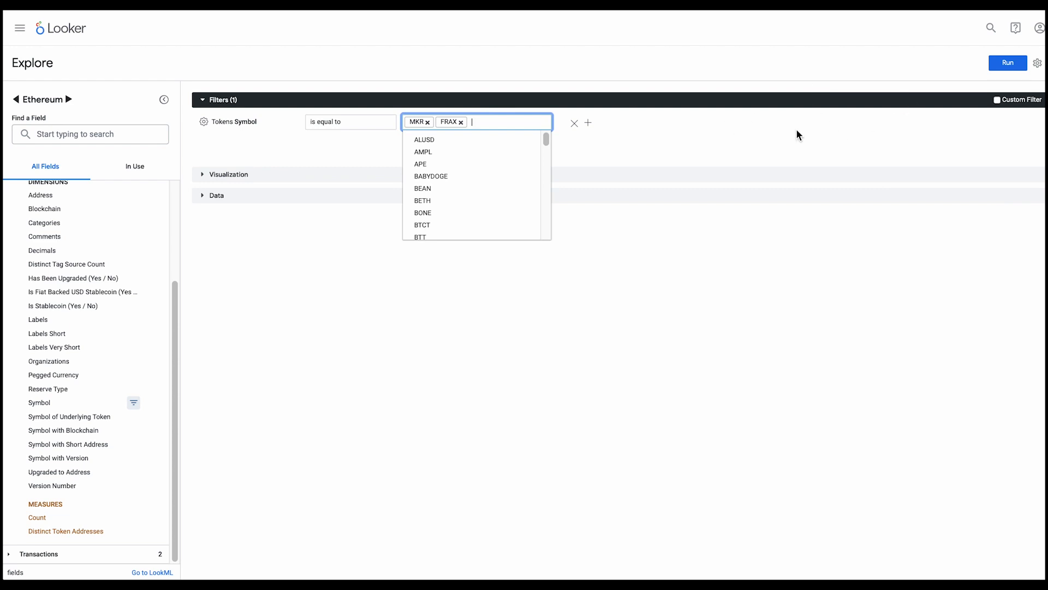
# Show the data table and pivot the query by the Tokens Symbol dimension
pyautogui.click(202, 196)
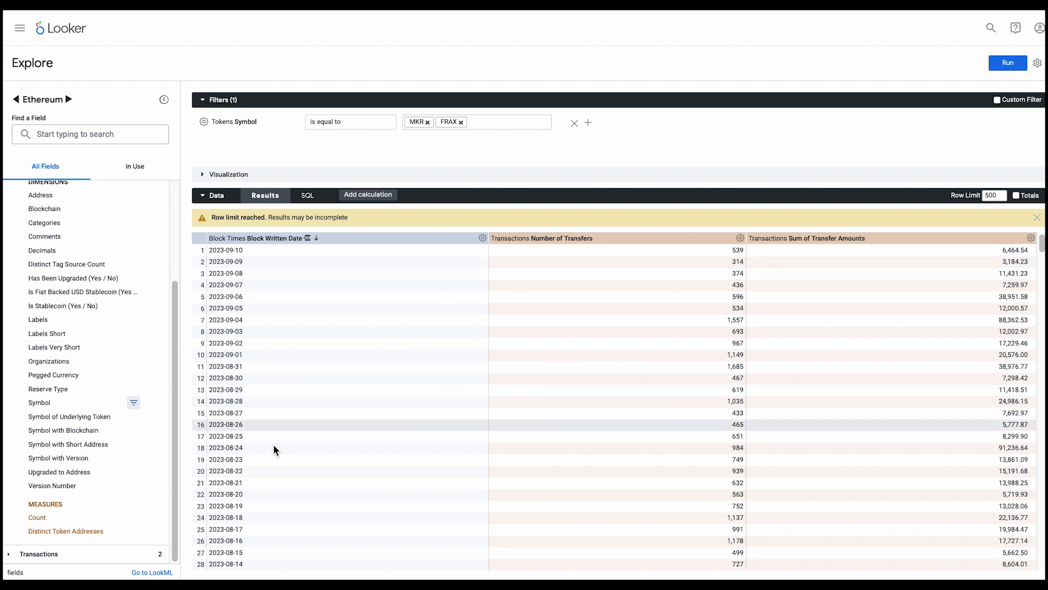
pyautogui.click(54, 403)
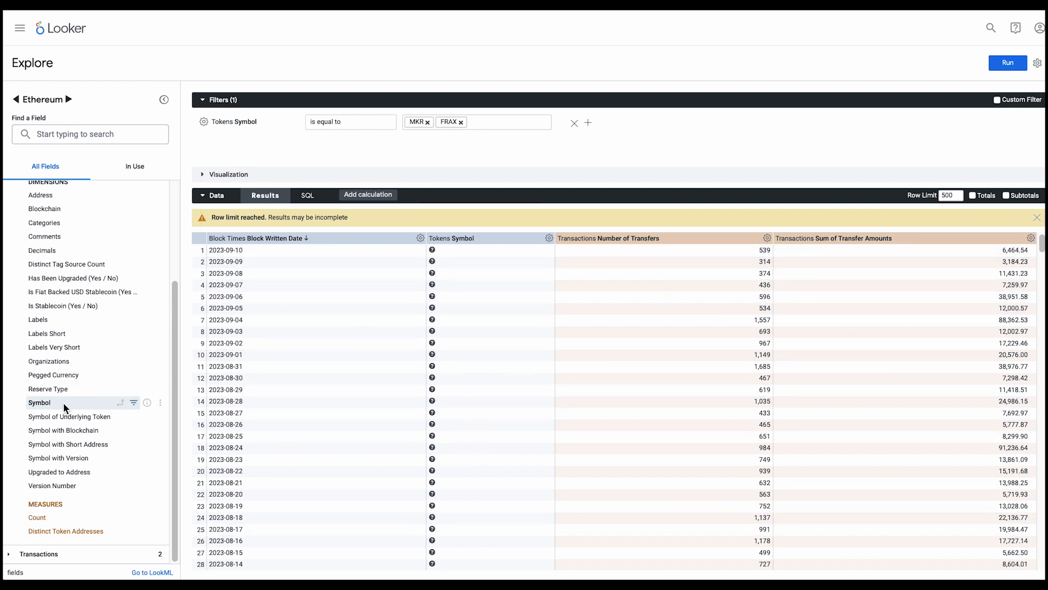
pyautogui.click(103, 401)
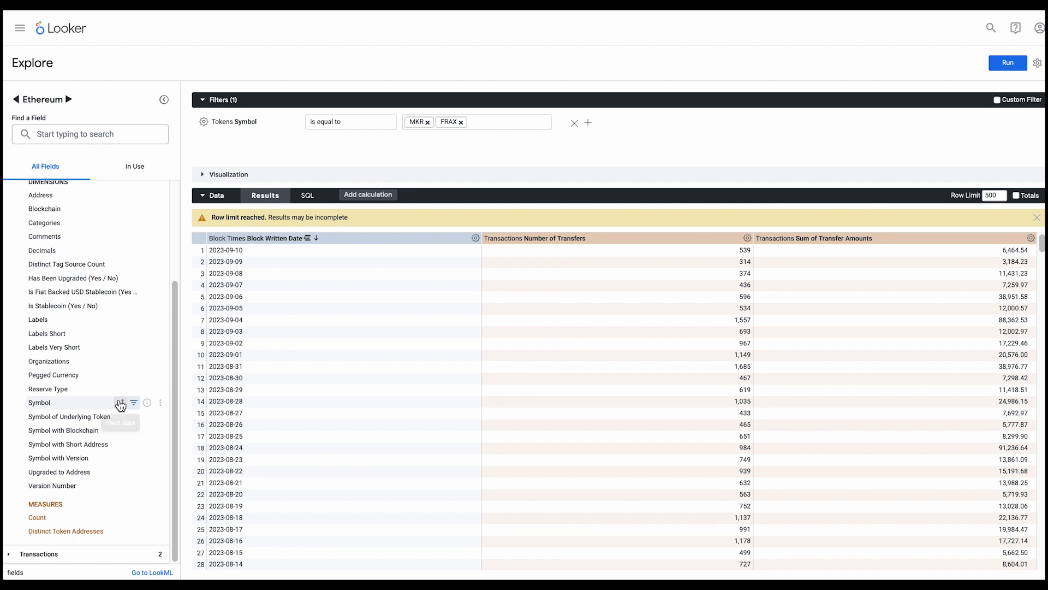
pyautogui.click(120, 403)
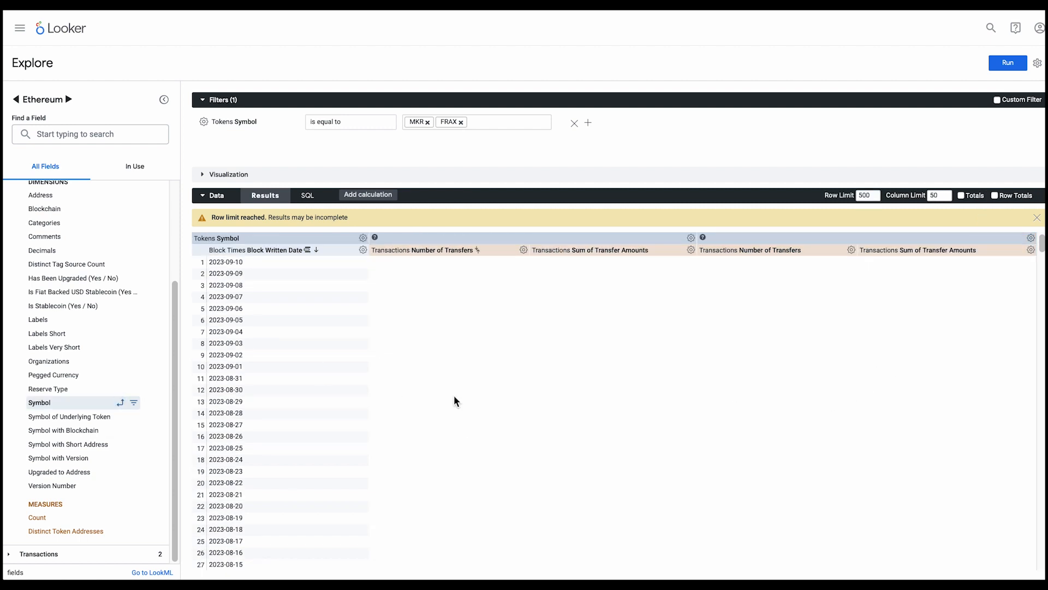
# Run the query and show the results as a visualization with the data table and filters collapsed
pyautogui.click(996, 67)
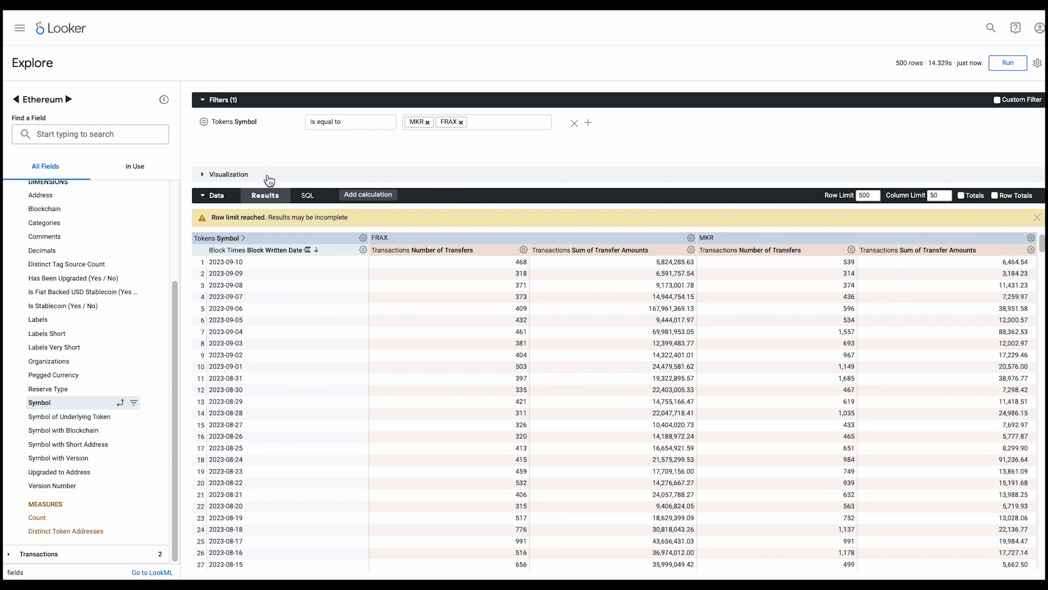
pyautogui.click(207, 195)
pyautogui.click(202, 174)
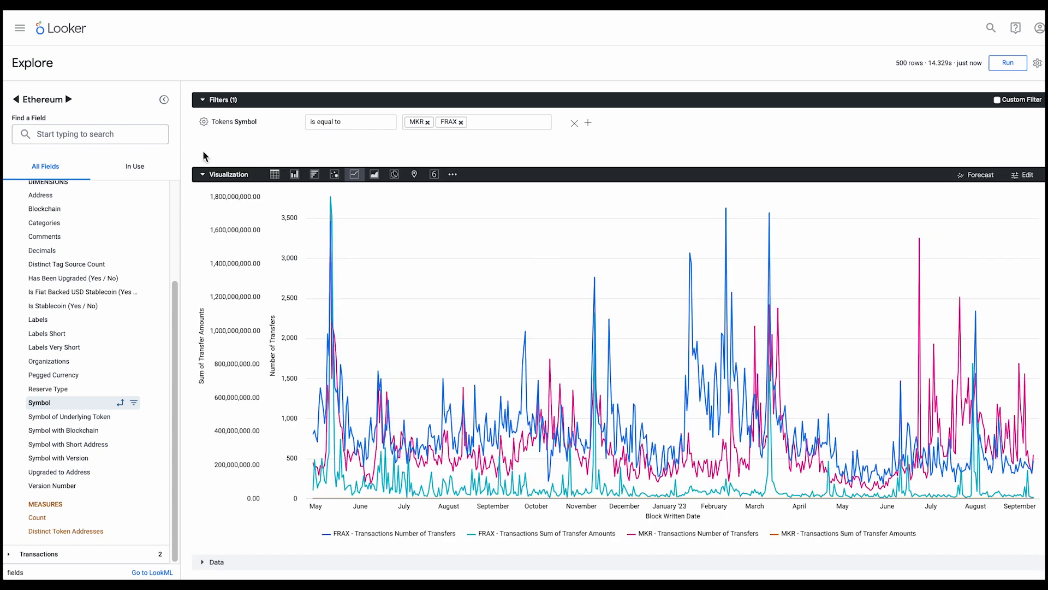
pyautogui.click(202, 99)
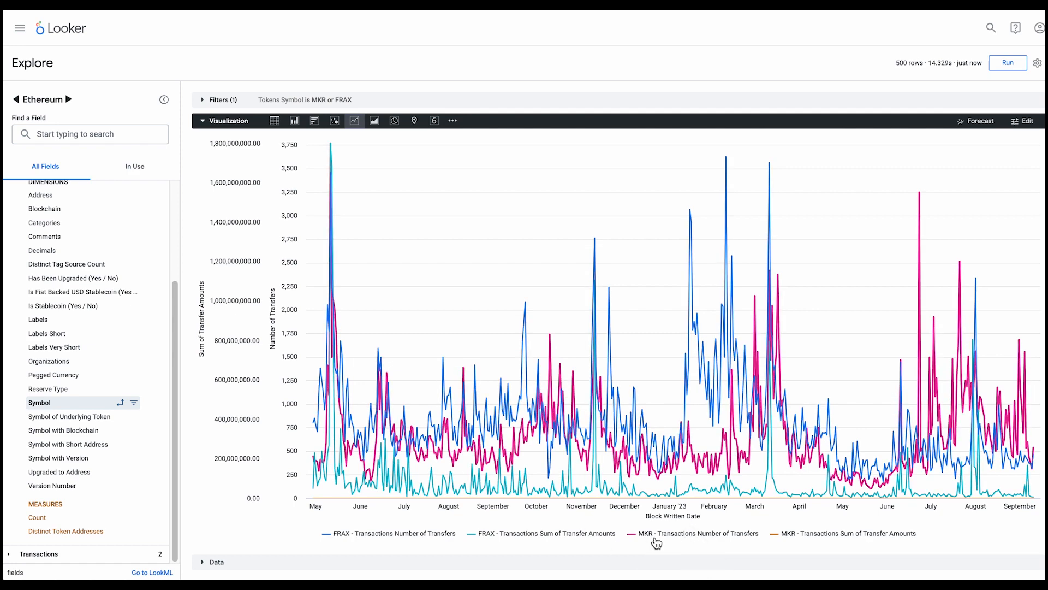
# Hide the two MKR series in the chart, toggle the FRAX Number of Transfers series, and show all series again
pyautogui.click(683, 536)
pyautogui.click(814, 538)
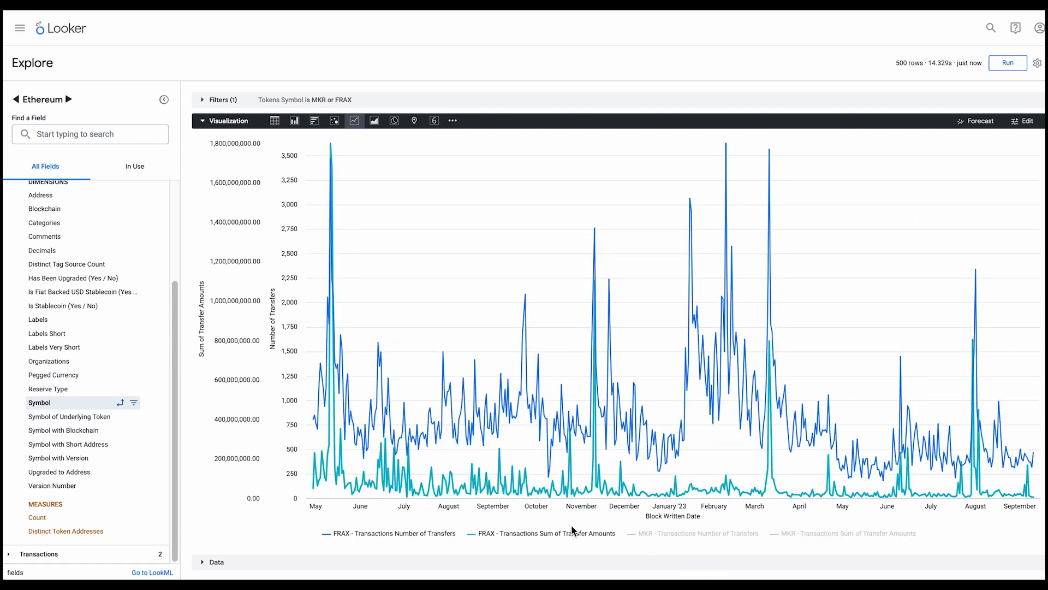
pyautogui.click(426, 537)
pyautogui.click(426, 537)
pyautogui.click(731, 535)
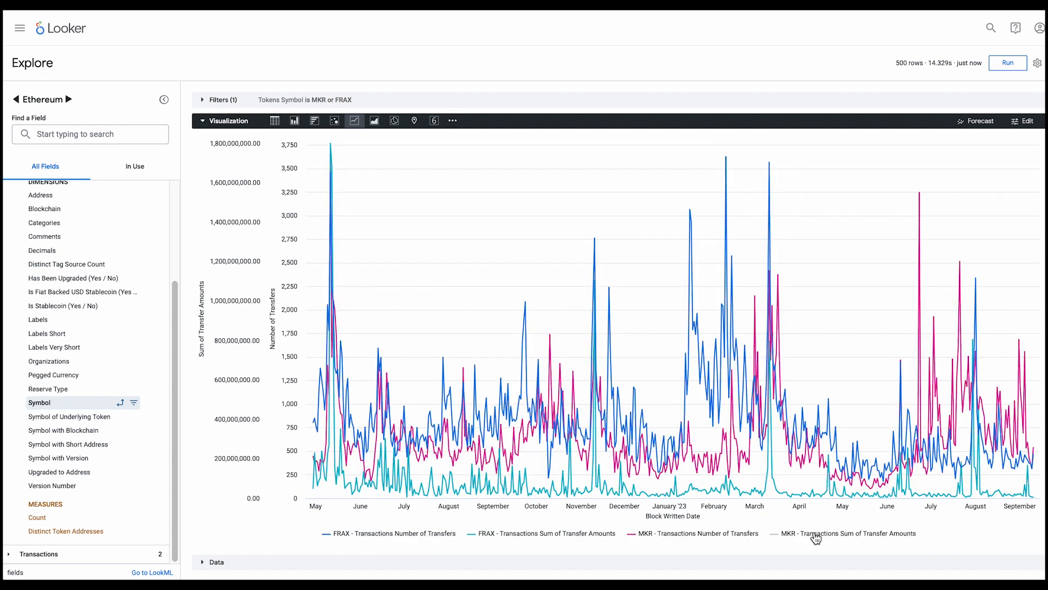
pyautogui.click(814, 535)
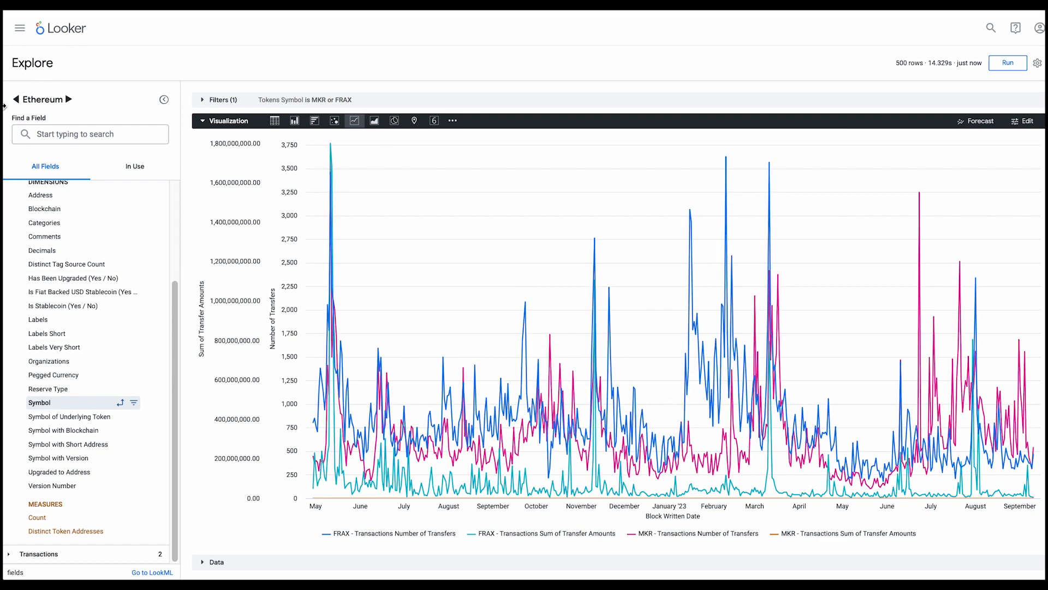
# Collapse the Tokens group in the field list
pyautogui.scroll(3, 86, 280)
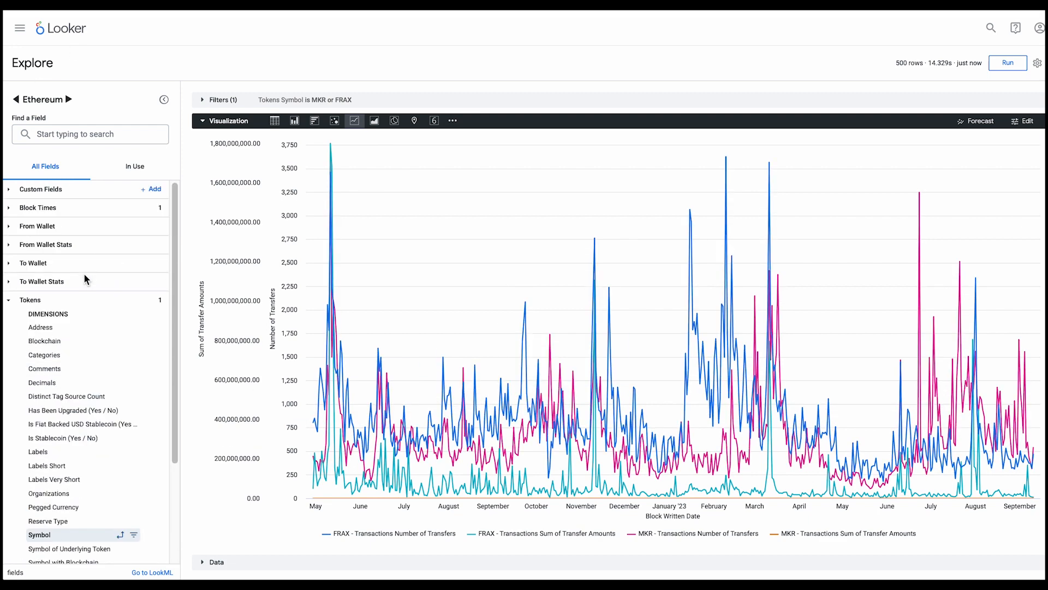
pyautogui.click(13, 302)
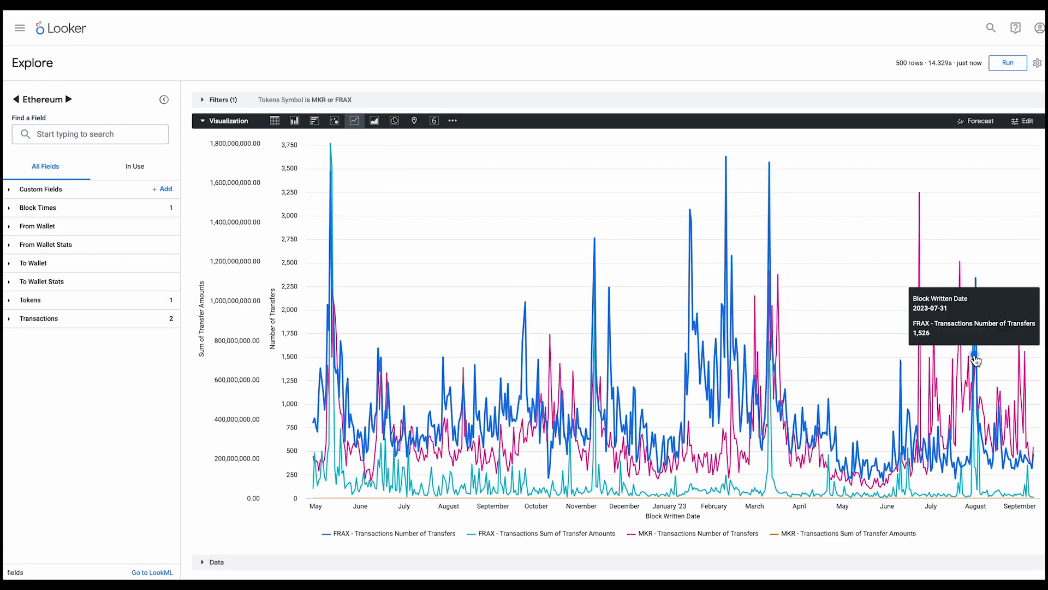